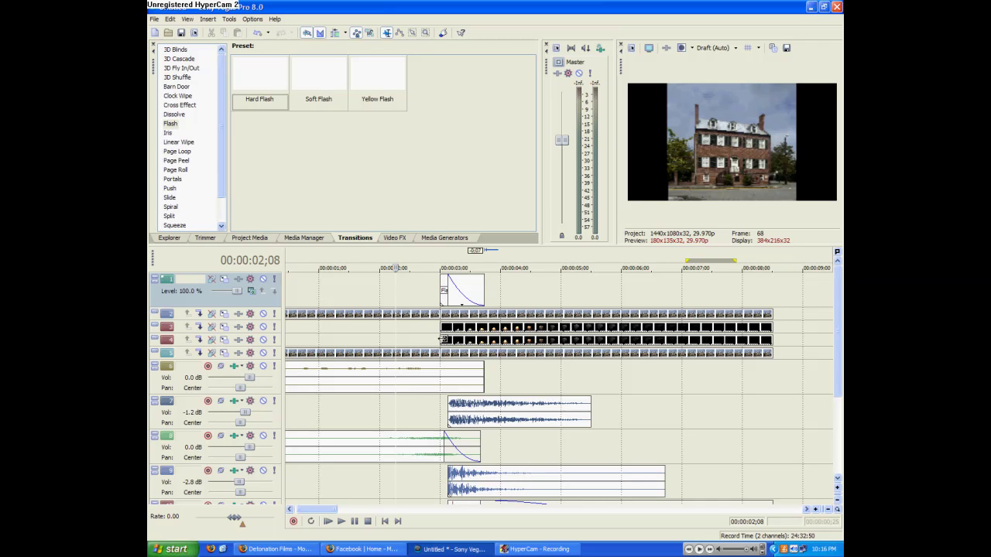
Close the Detonation Films website in Firefox to get back to the Vegas project.
{"action": "left_click", "coordinate": [443, 339]}
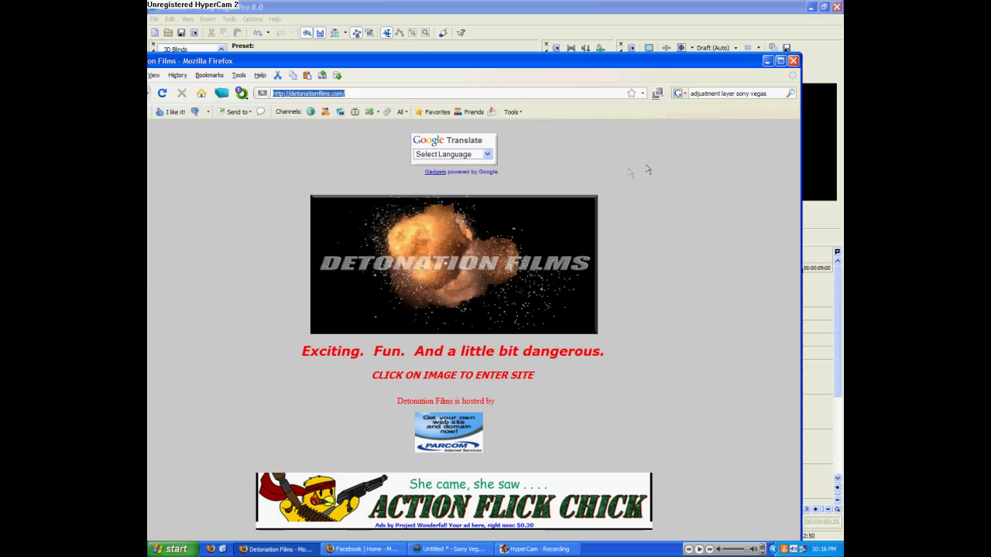
{"action": "left_click", "coordinate": [792, 61]}
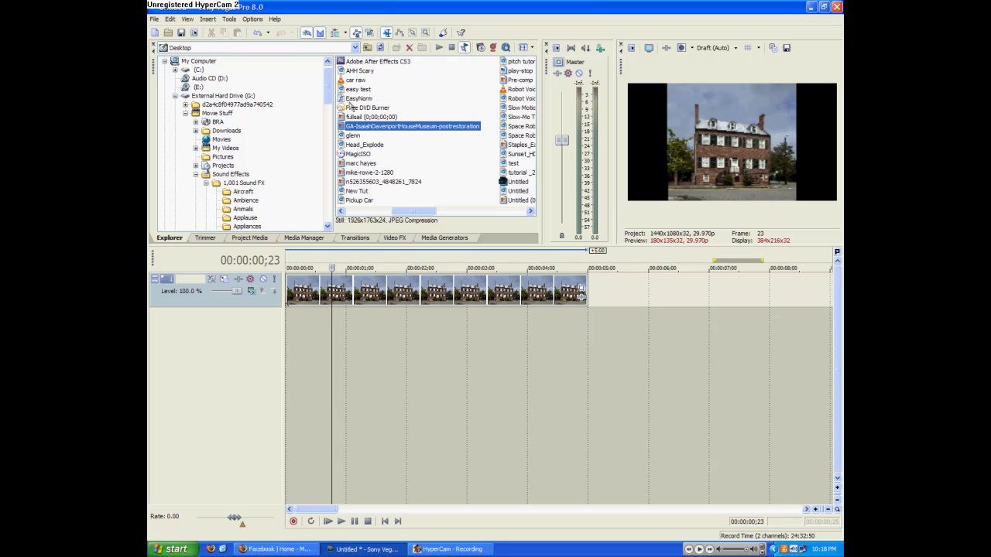
Place the Blast04 clip from Stock Footage > Unit-K on a new track below the house photo.
{"action": "scroll", "coordinate": [315, 121], "scroll_direction": "down", "scroll_amount": 3}
{"action": "scroll", "coordinate": [315, 121], "scroll_direction": "down", "scroll_amount": 5}
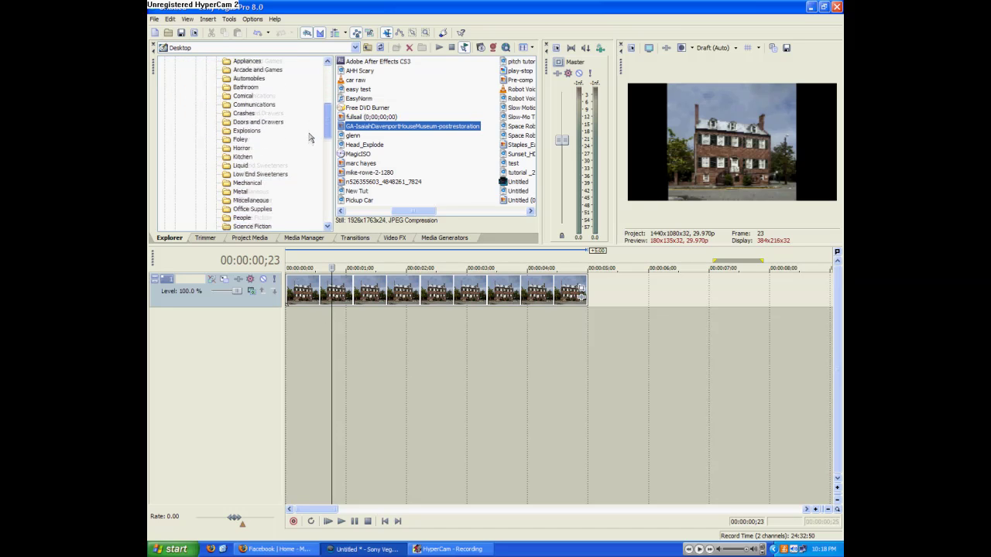
{"action": "left_click", "coordinate": [230, 209]}
{"action": "left_click", "coordinate": [355, 70]}
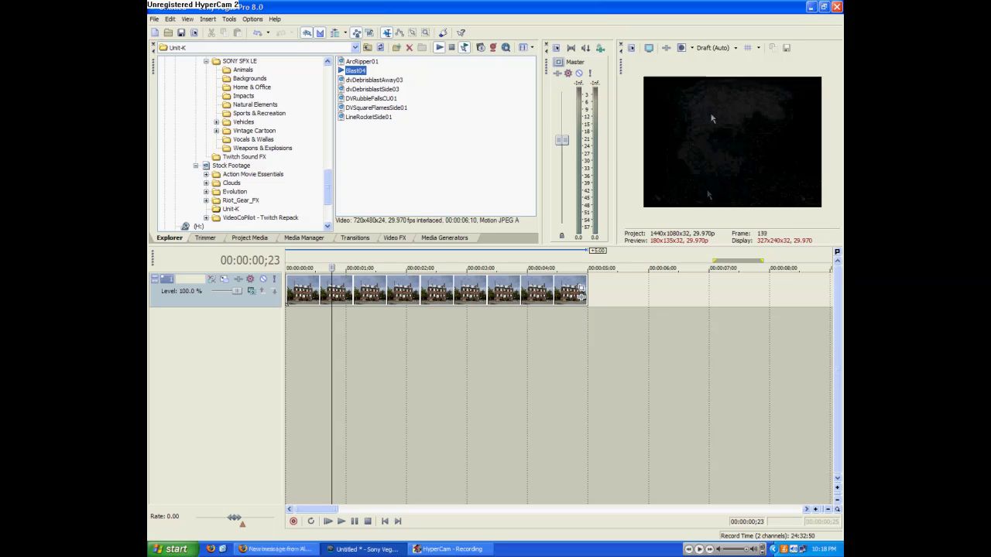
{"action": "left_click_drag", "start_coordinate": [352, 71], "coordinate": [335, 338]}
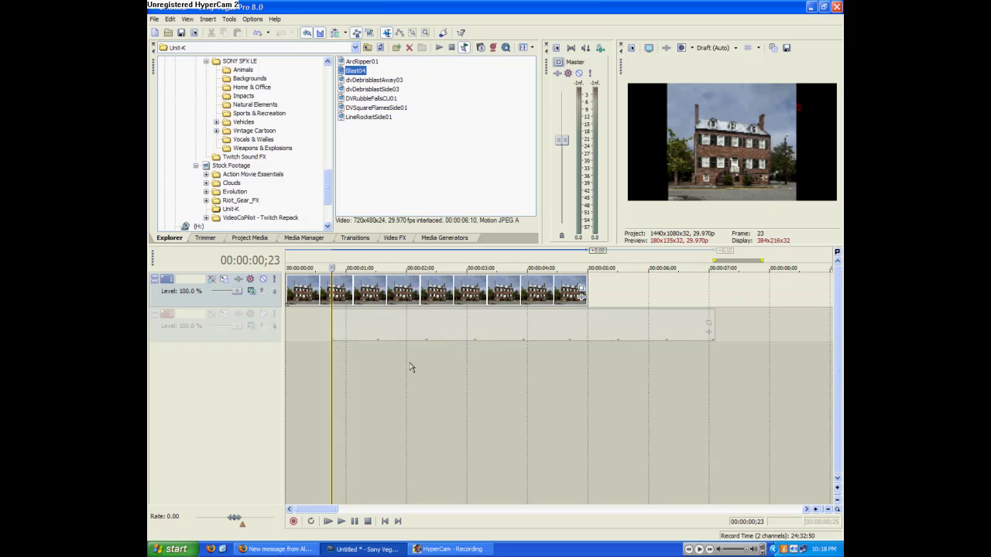
{"action": "left_click", "coordinate": [223, 300]}
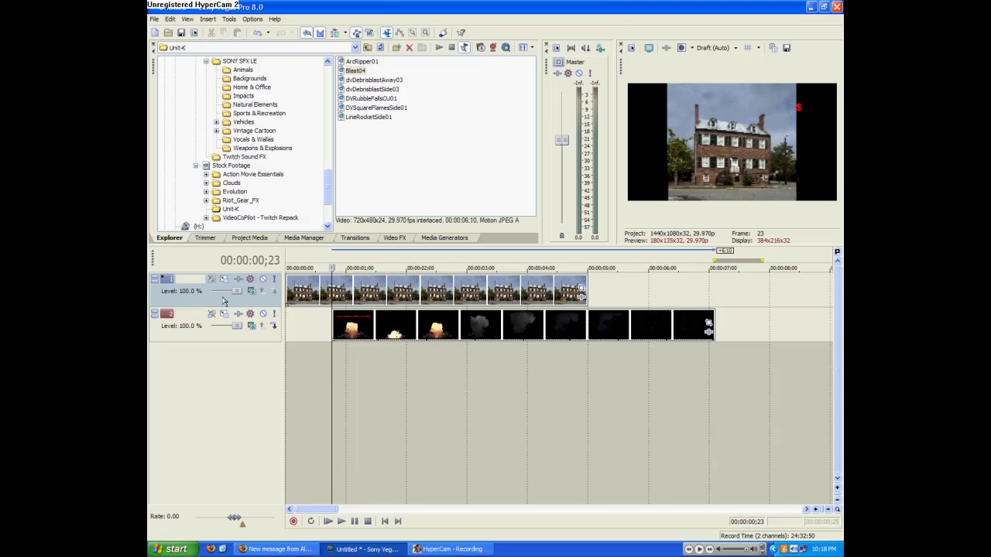
Duplicate the house track and move the copy beneath the explosion track.
{"action": "right_click", "coordinate": [223, 300]}
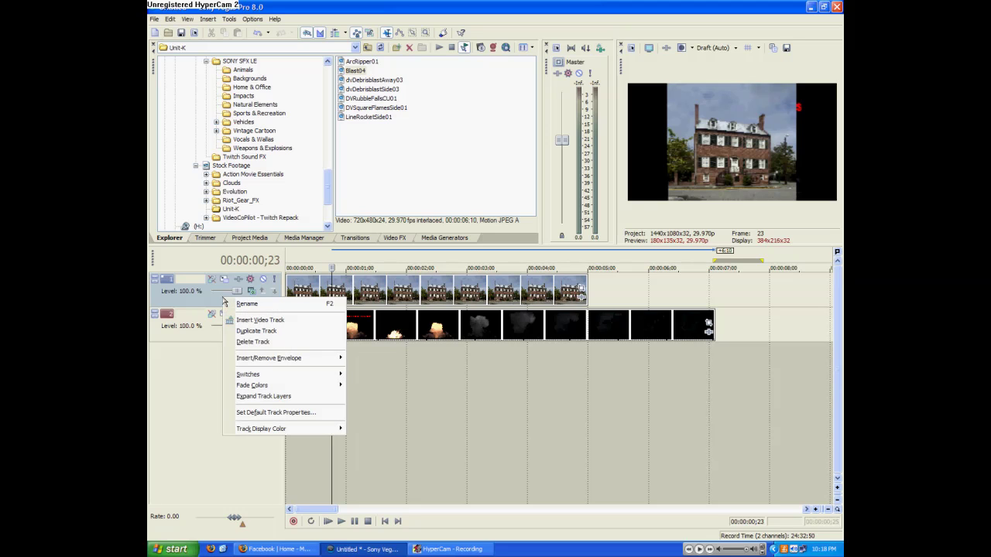
{"action": "left_click", "coordinate": [285, 332]}
{"action": "left_click_drag", "start_coordinate": [205, 341], "coordinate": [222, 400]}
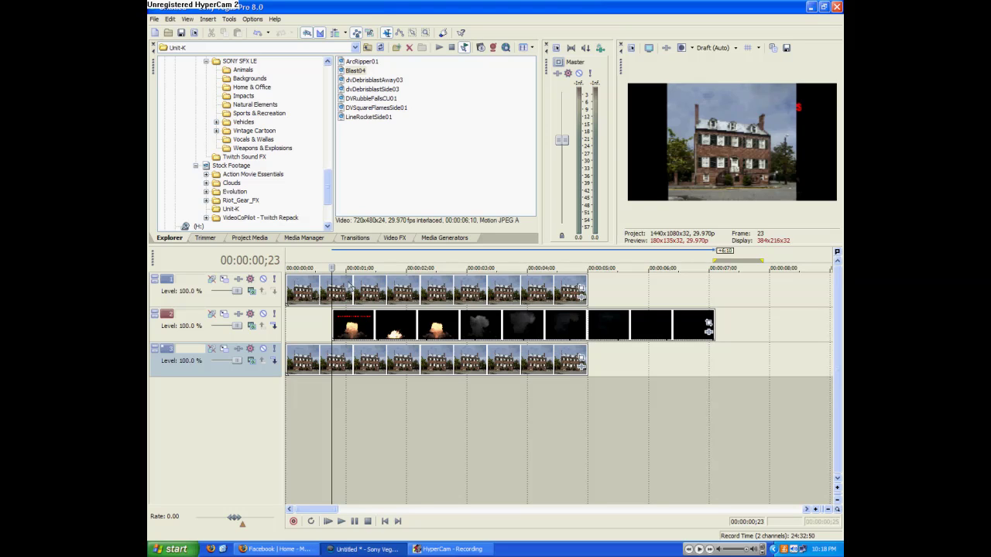
Open Event Pan/Crop for the top house clip, with the cursor at frame 23.
{"action": "left_click", "coordinate": [312, 295]}
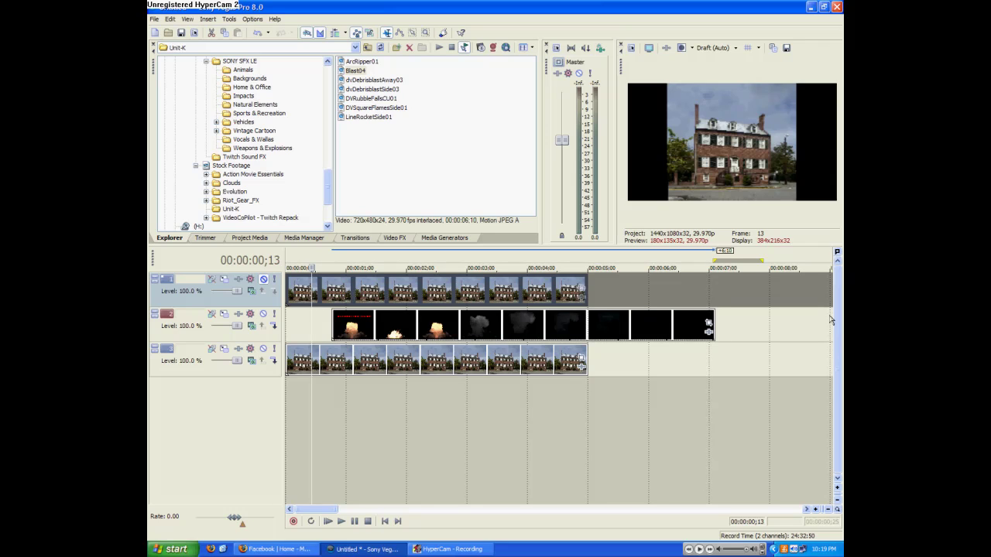
{"action": "left_click", "coordinate": [332, 399]}
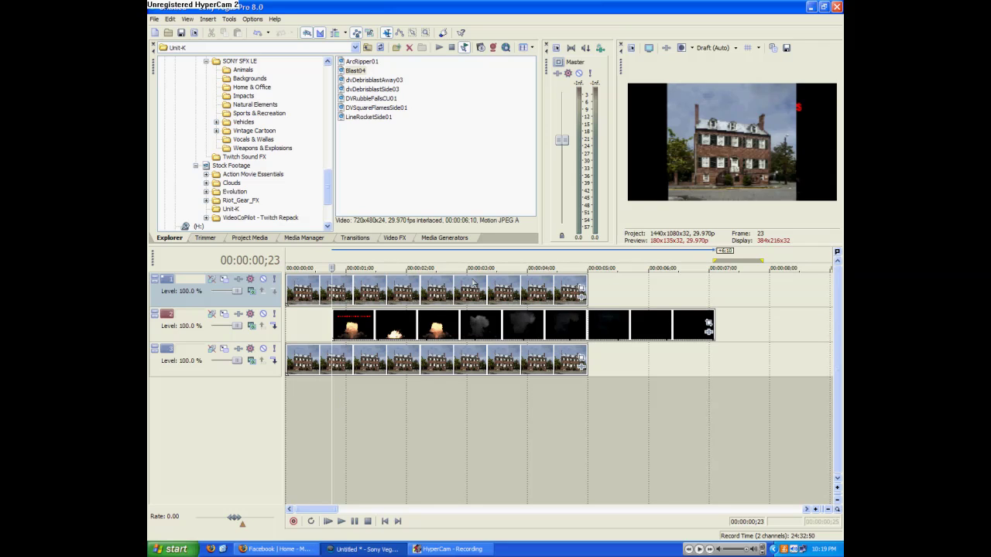
{"action": "left_click", "coordinate": [581, 288]}
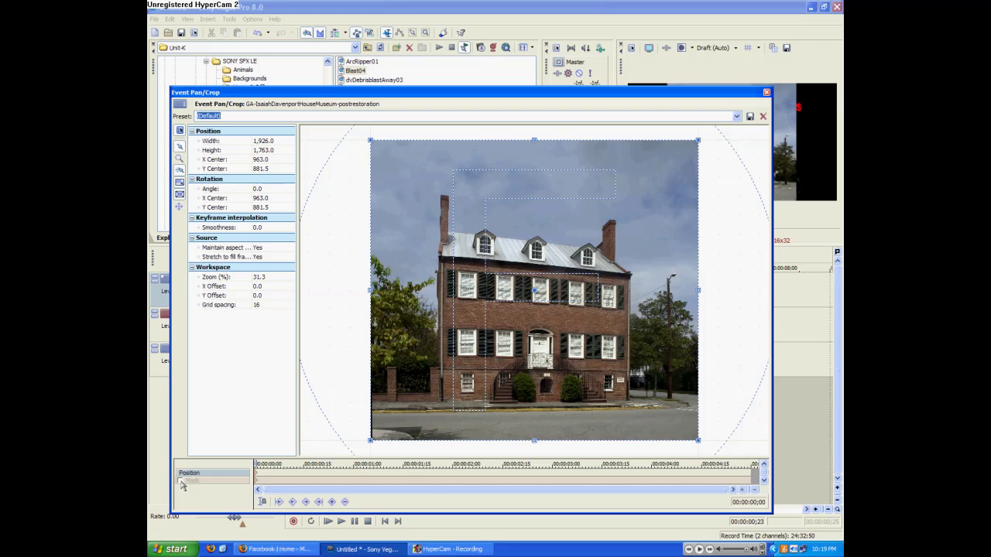
Enable the mask and trace points from the house's lower-right corner up to the chimney top.
{"action": "left_click", "coordinate": [181, 481]}
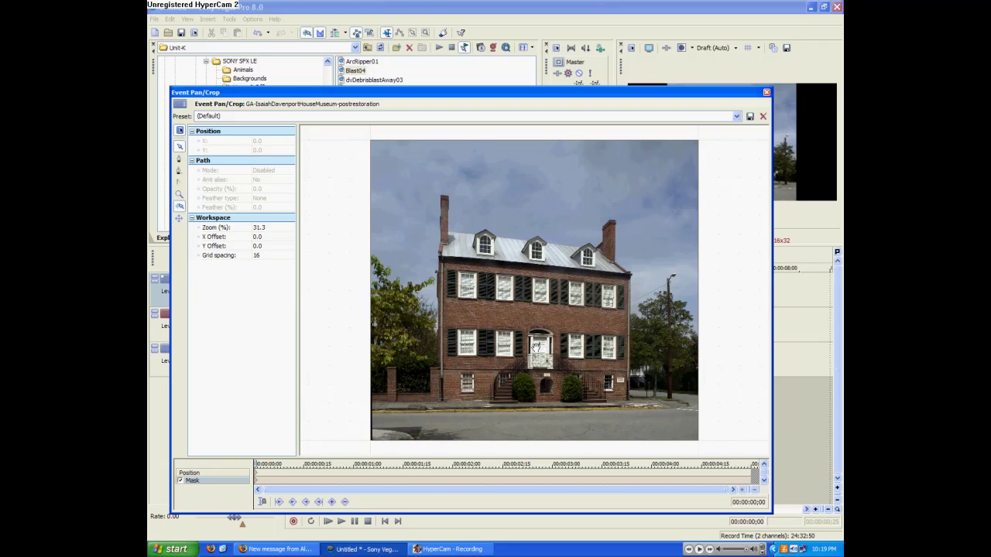
{"action": "left_click", "coordinate": [180, 159]}
{"action": "scroll", "coordinate": [571, 361], "scroll_direction": "up", "scroll_amount": 4}
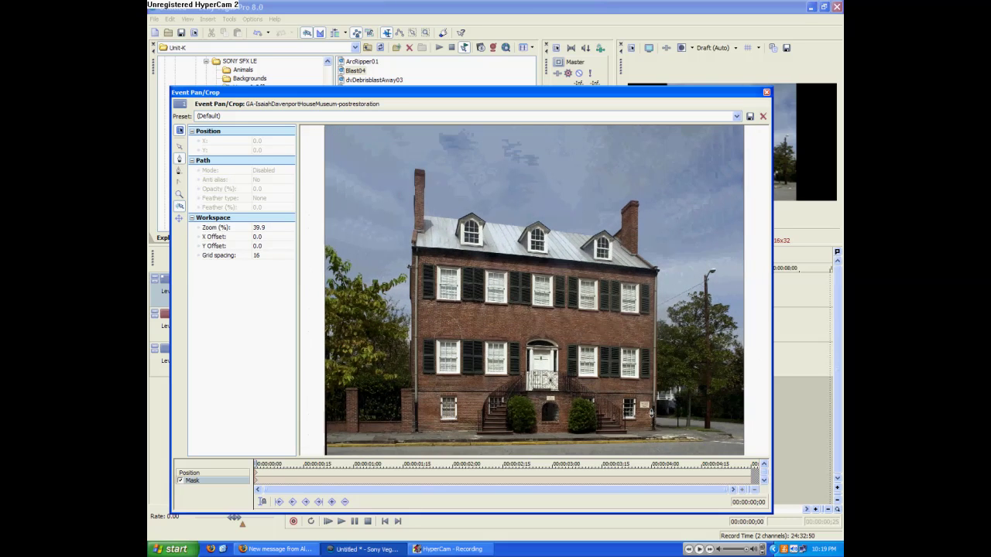
{"action": "left_click", "coordinate": [656, 429]}
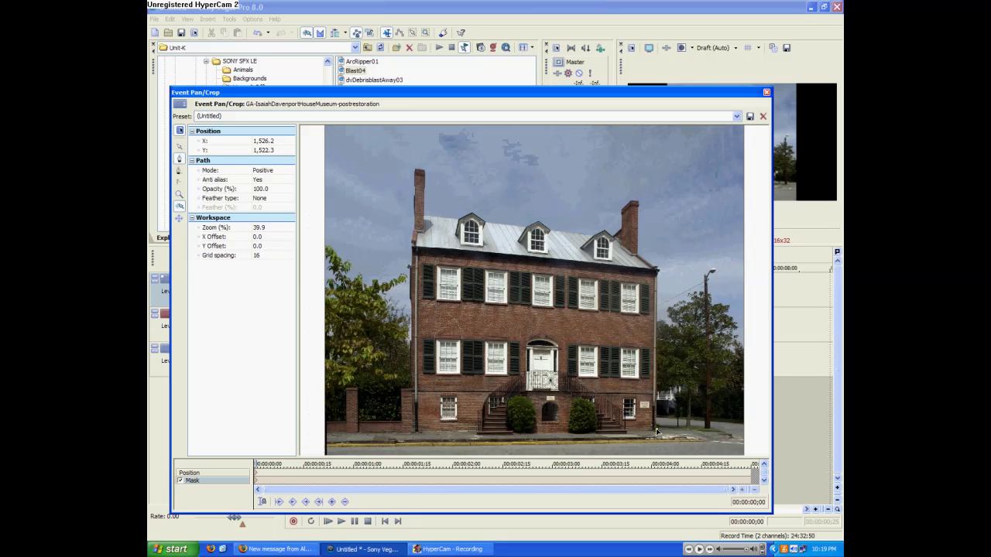
{"action": "left_click", "coordinate": [658, 276]}
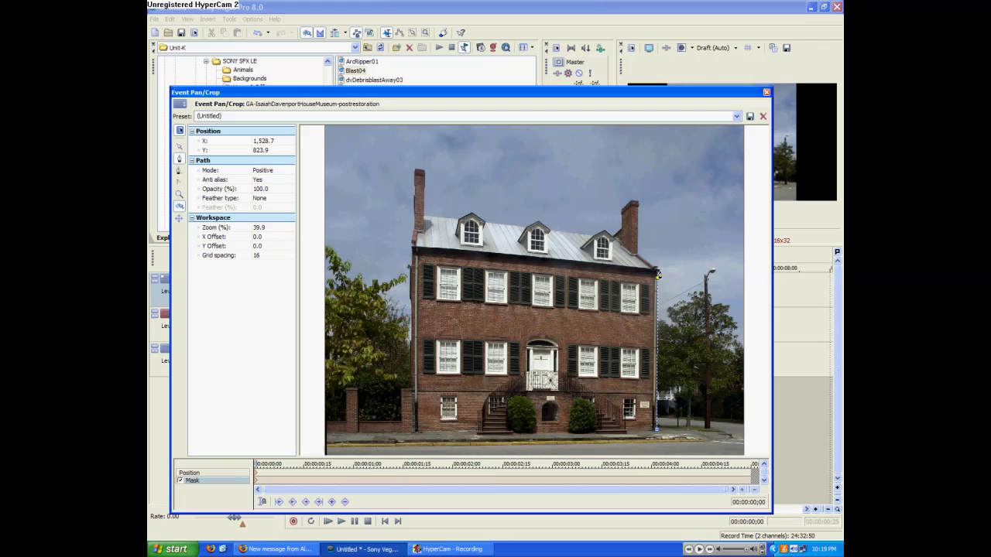
{"action": "left_click_drag", "start_coordinate": [657, 275], "coordinate": [660, 272]}
{"action": "left_click", "coordinate": [638, 204]}
{"action": "left_click_drag", "start_coordinate": [634, 204], "coordinate": [629, 202]}
Add the remaining mask points along the bottom edge, close the path, and exit Pan/Crop.
{"action": "left_click", "coordinate": [621, 209]}
{"action": "left_click", "coordinate": [483, 438]}
{"action": "left_click", "coordinate": [592, 443]}
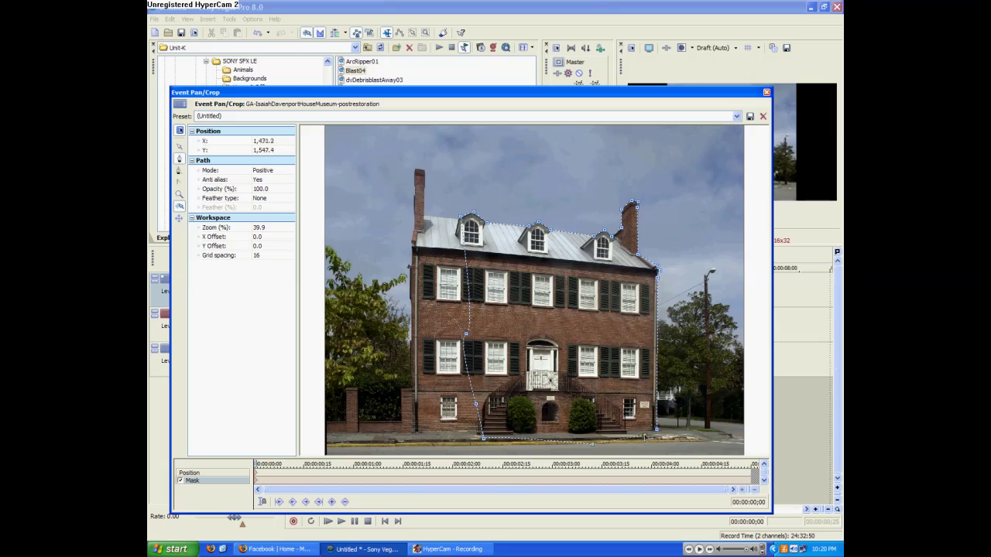
{"action": "left_click", "coordinate": [644, 436]}
{"action": "left_click", "coordinate": [656, 428]}
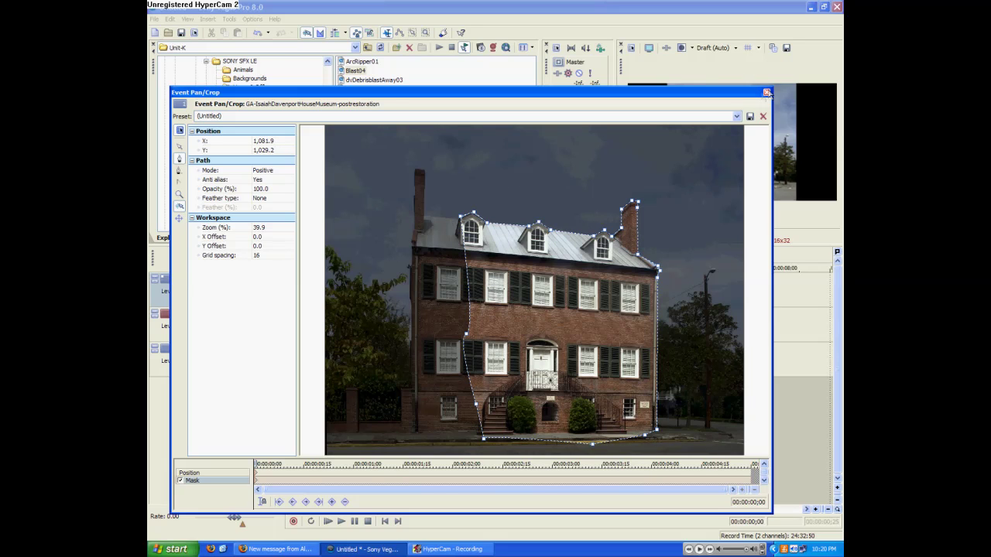
{"action": "left_click", "coordinate": [766, 93]}
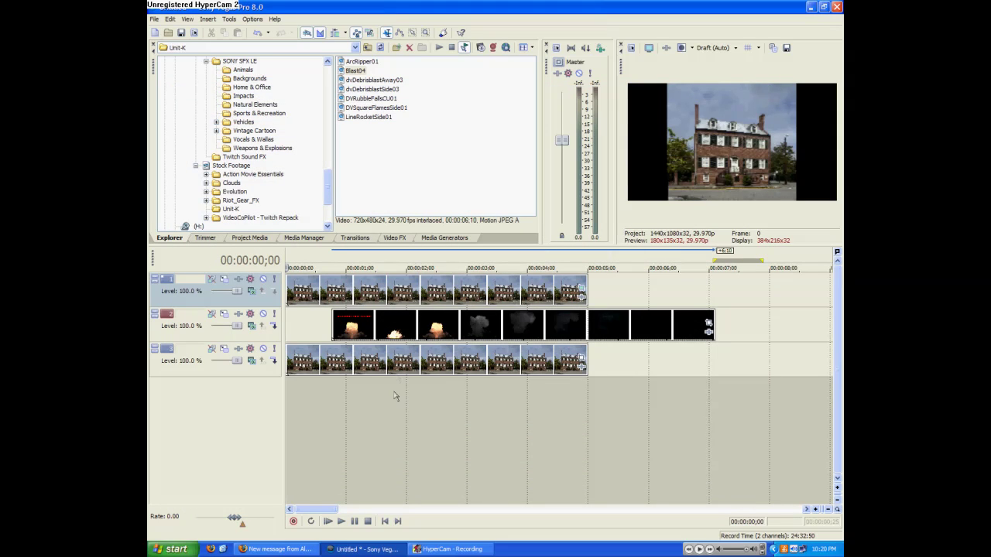
Set the explosion track's compositing mode to Screen at about 00:00:01;29.
{"action": "key", "text": "space"}
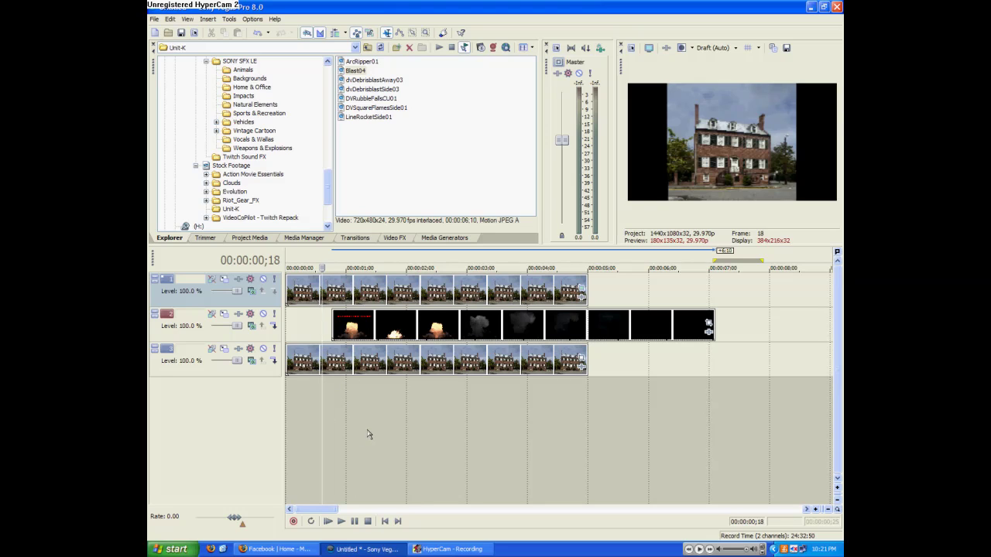
{"action": "left_click", "coordinate": [404, 415]}
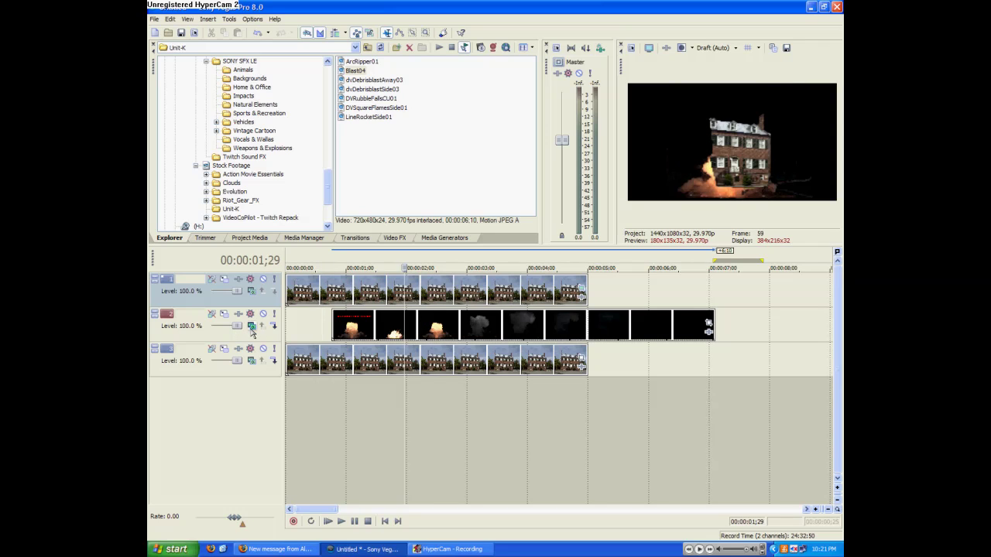
{"action": "left_click", "coordinate": [252, 329]}
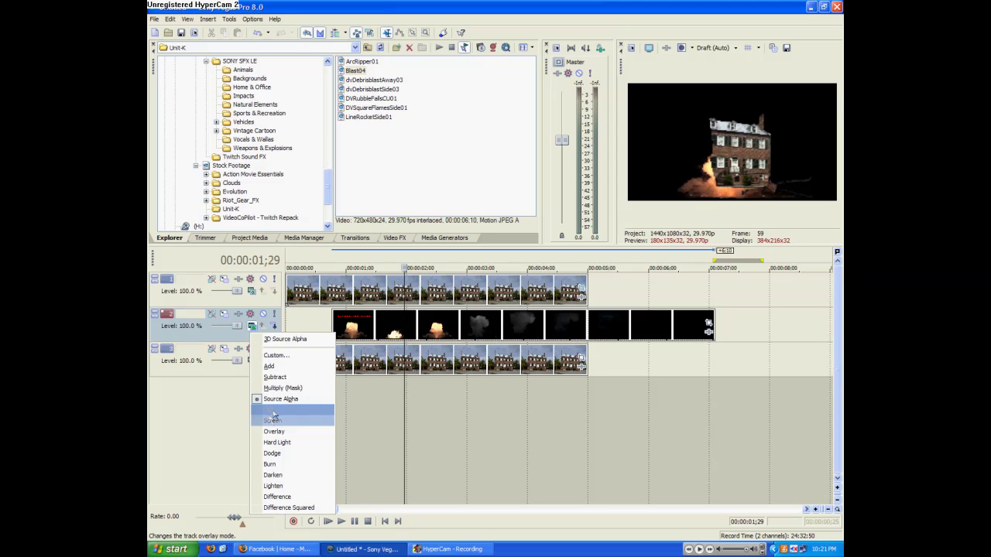
{"action": "left_click", "coordinate": [272, 366]}
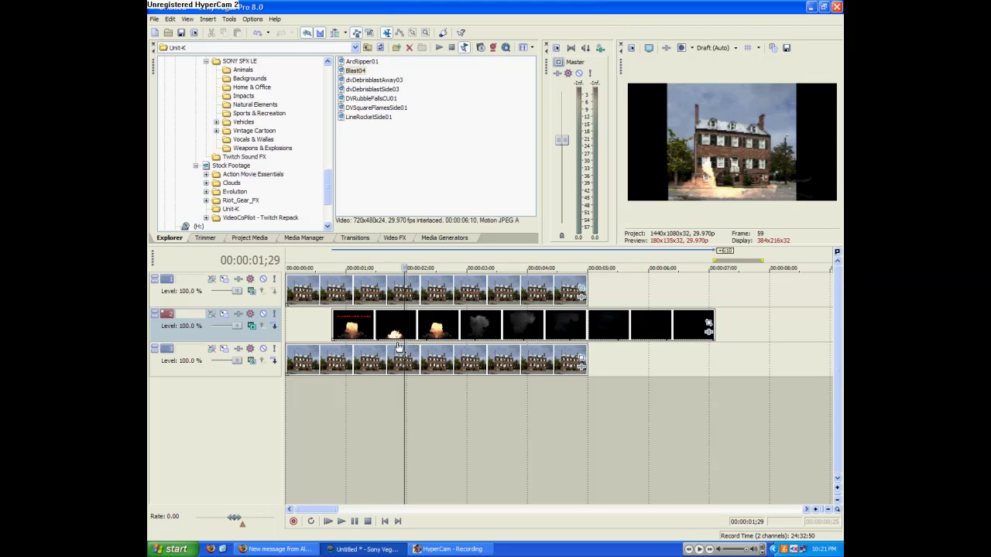
Shift the Blast04 explosion toward the house's right side, then reopen the house clip's Pan/Crop mask.
{"action": "left_click", "coordinate": [707, 323]}
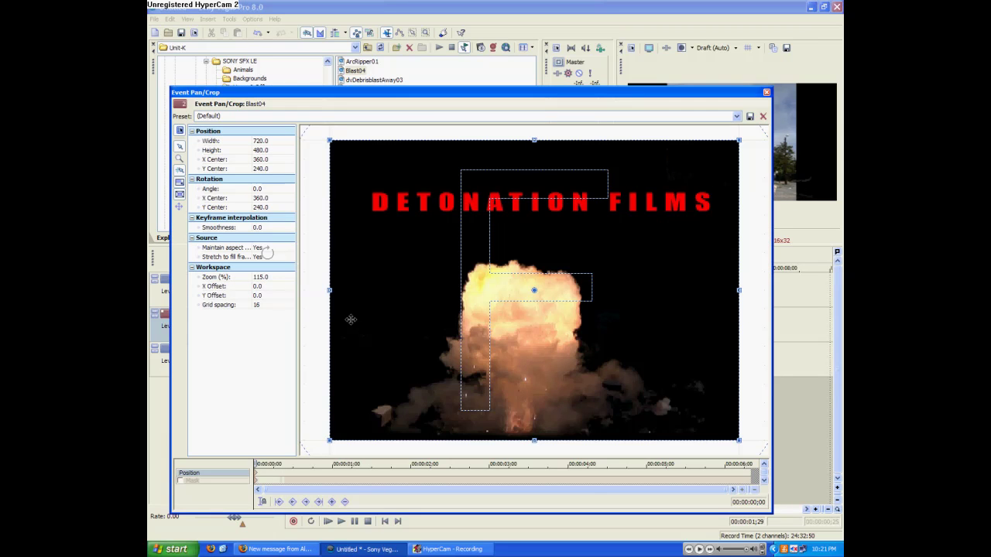
{"action": "left_click_drag", "start_coordinate": [638, 96], "coordinate": [507, 54]}
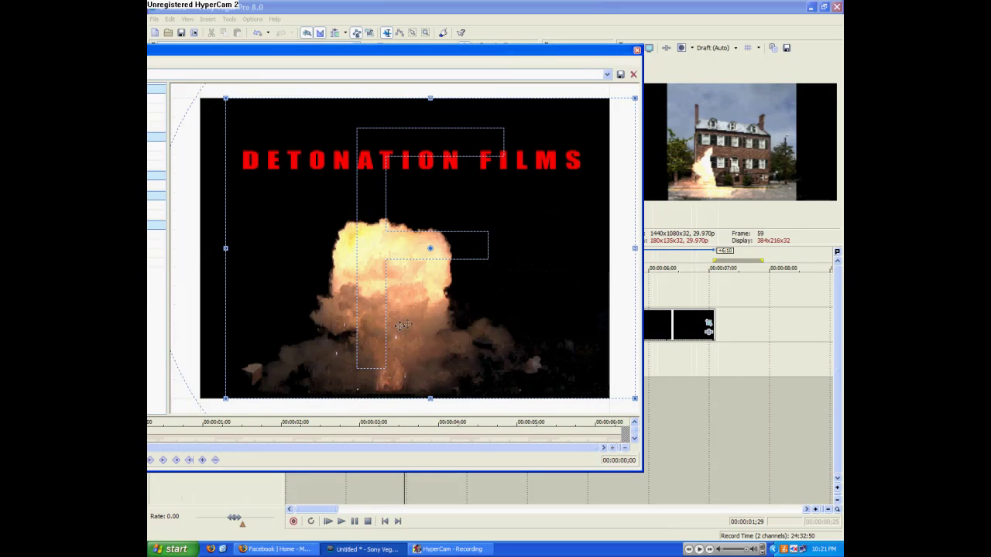
{"action": "left_click_drag", "start_coordinate": [388, 329], "coordinate": [340, 343]}
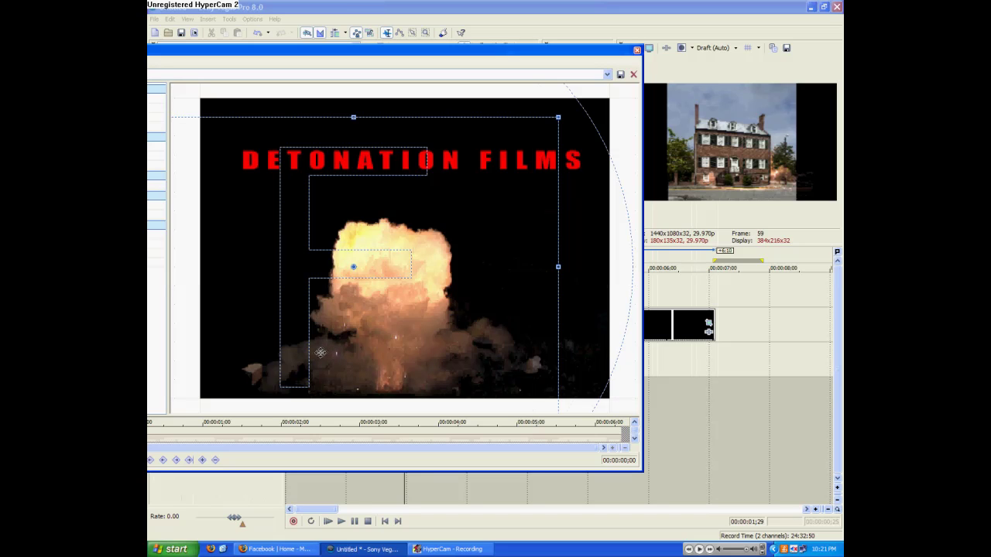
{"action": "left_click_drag", "start_coordinate": [320, 352], "coordinate": [311, 358]}
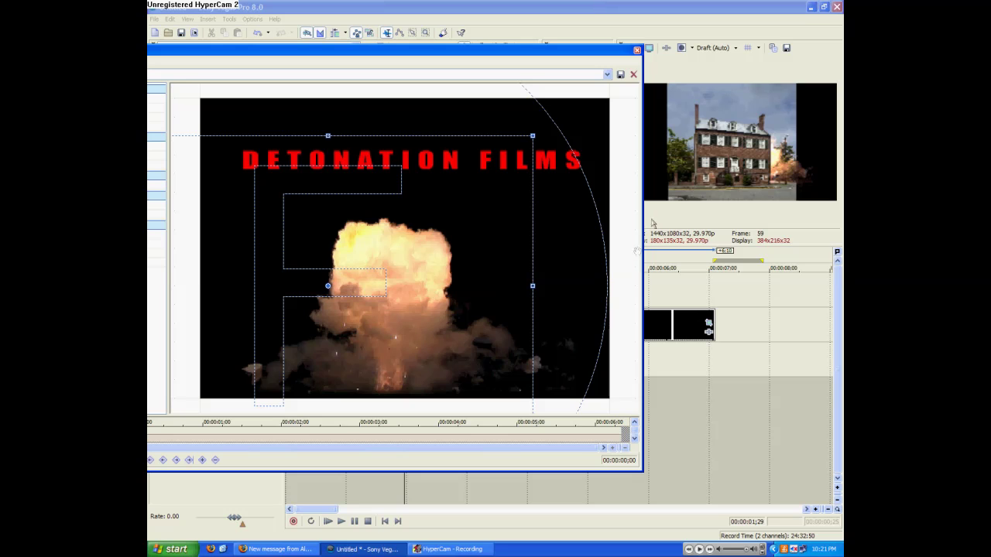
{"action": "left_click", "coordinate": [636, 51]}
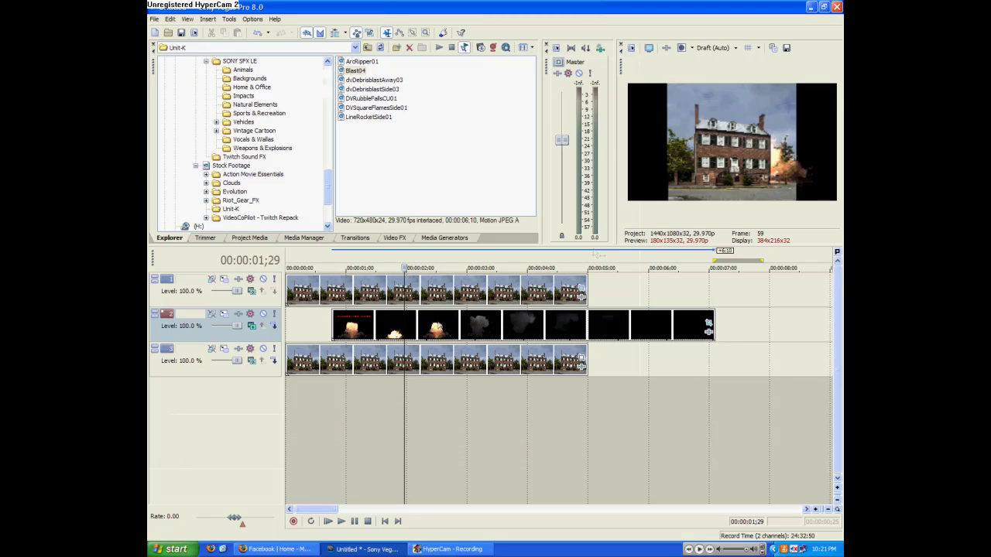
{"action": "left_click", "coordinate": [581, 288]}
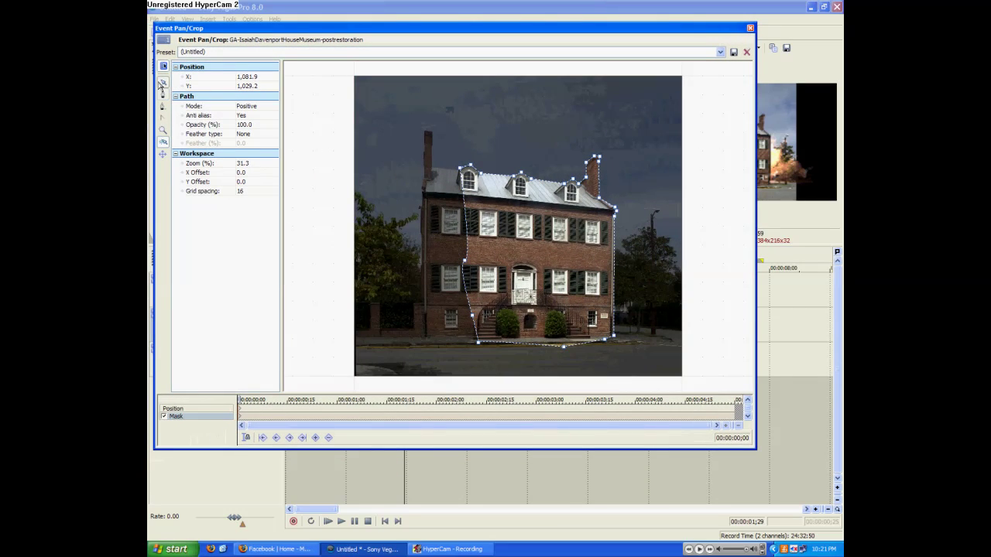
Drag house mask points left so the mask covers the tree to the frame's lower-left corner.
{"action": "left_click", "coordinate": [464, 261]}
{"action": "left_click_drag", "start_coordinate": [463, 262], "coordinate": [374, 245]}
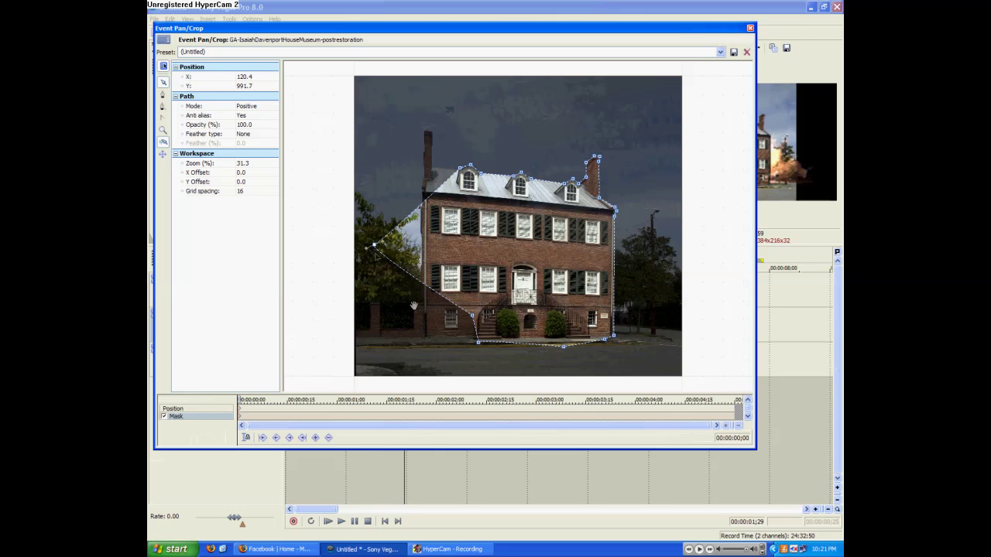
{"action": "left_click_drag", "start_coordinate": [472, 316], "coordinate": [356, 356]}
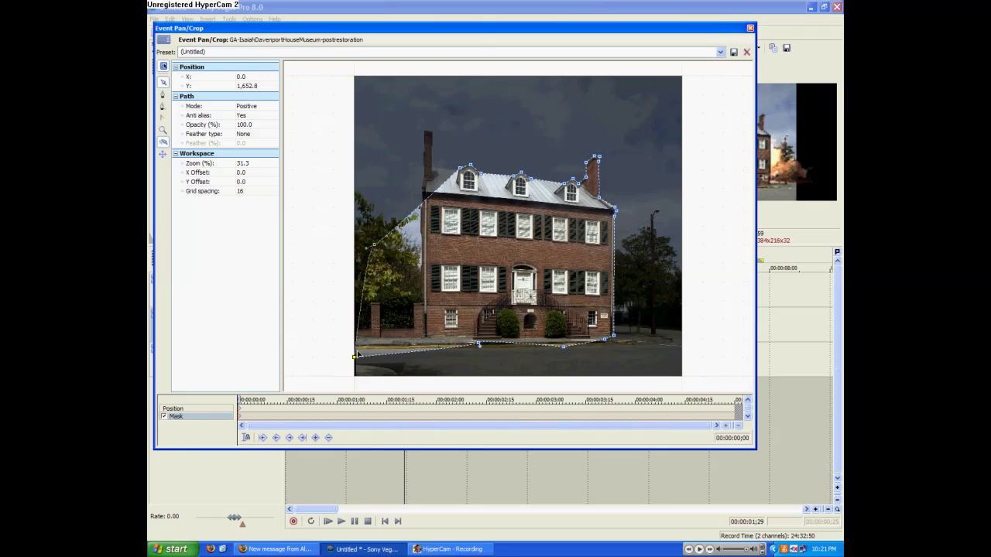
{"action": "left_click", "coordinate": [749, 29]}
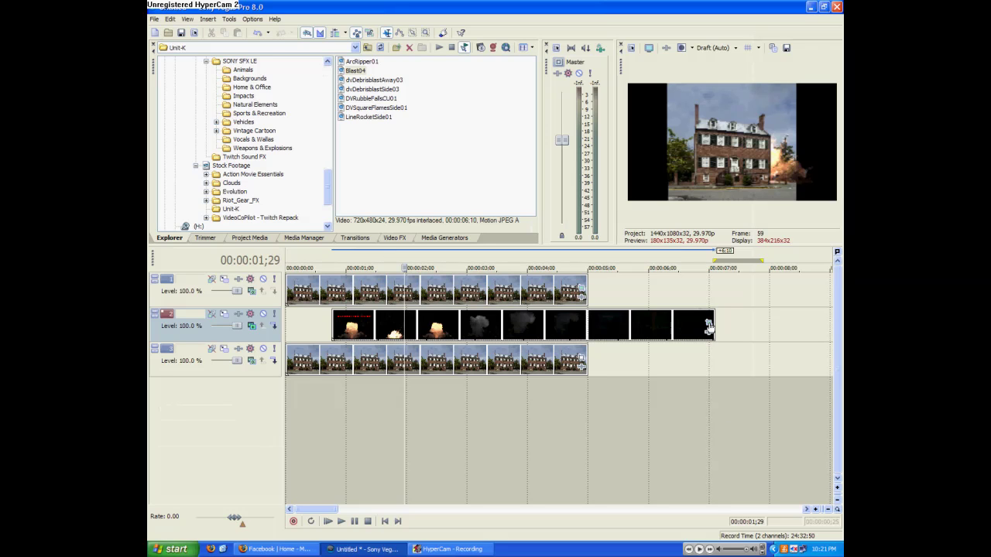
Enable masking on the Blast04 clip in Event Pan/Crop and select the anchor creation tool.
{"action": "left_click", "coordinate": [709, 325]}
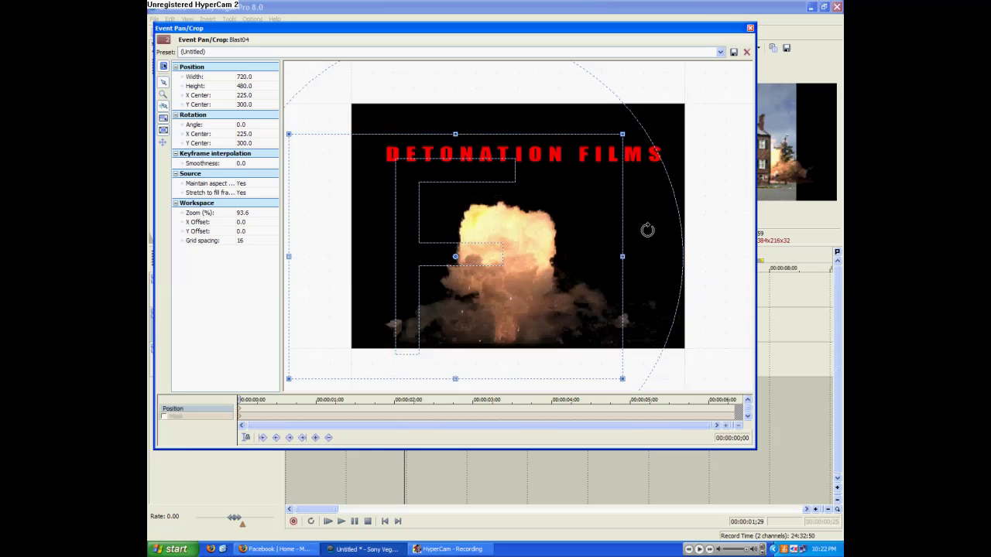
{"action": "scroll", "coordinate": [649, 230], "scroll_direction": "down", "scroll_amount": 2}
{"action": "left_click_drag", "start_coordinate": [639, 30], "coordinate": [534, 26]}
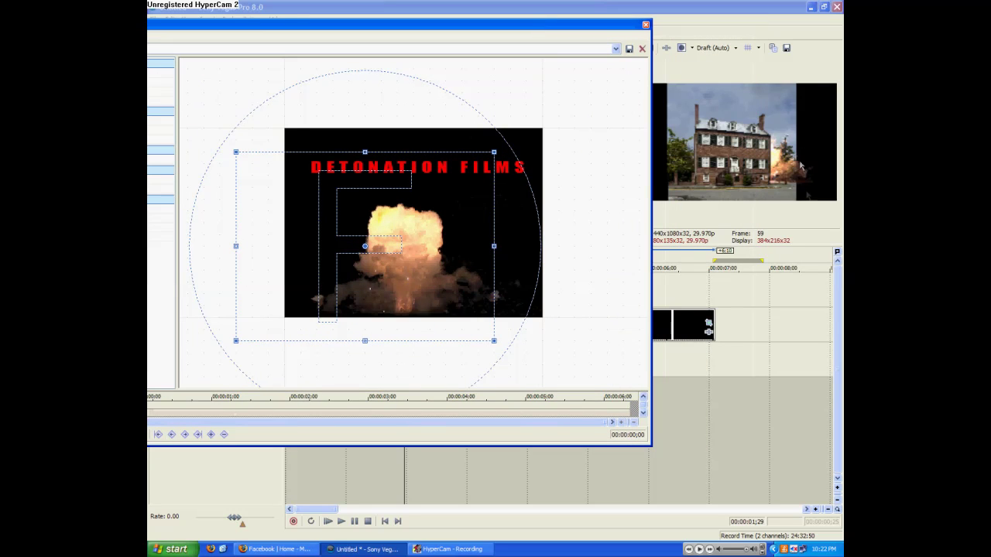
{"action": "left_click_drag", "start_coordinate": [301, 28], "coordinate": [411, 17]}
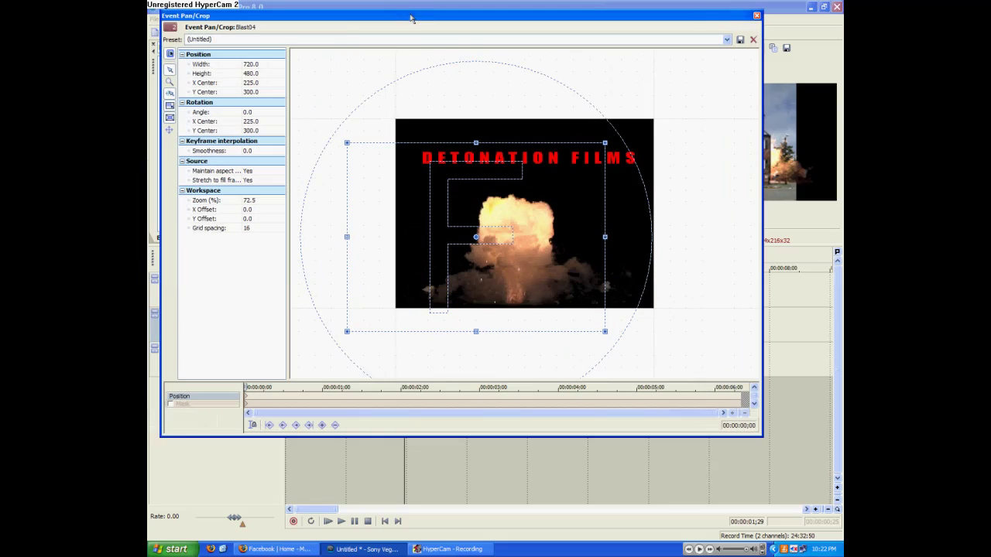
{"action": "left_click", "coordinate": [170, 404]}
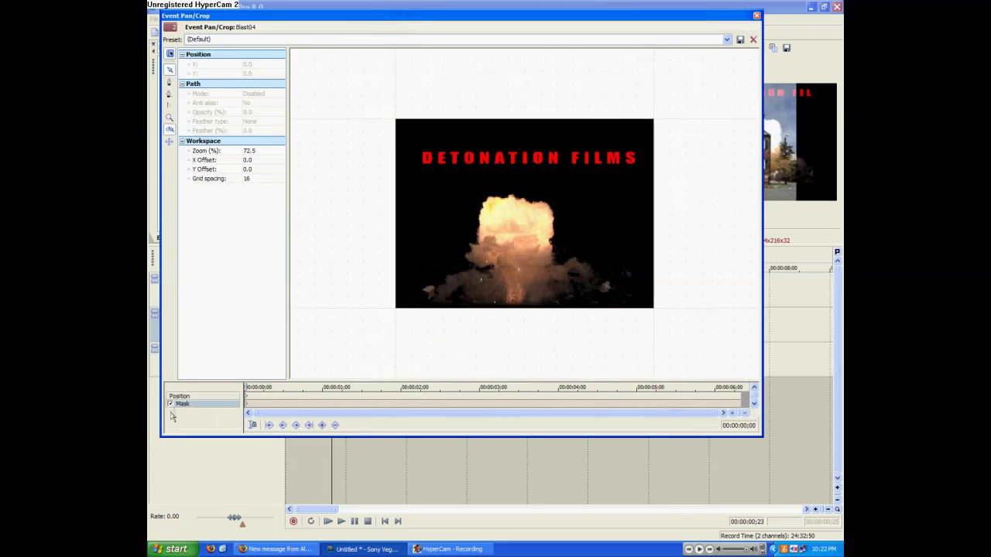
{"action": "left_click", "coordinate": [169, 83]}
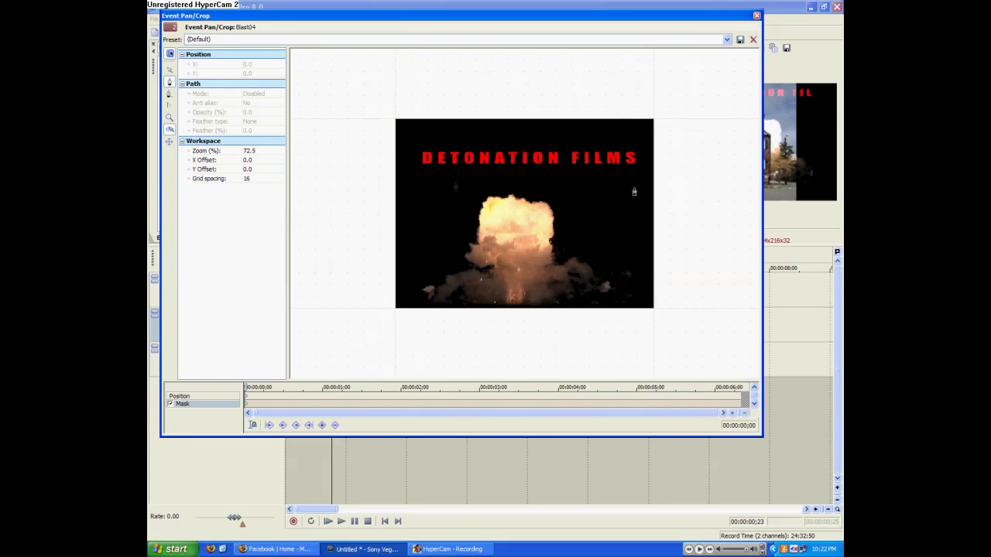
Draw a closed four-point rectangular mask around the explosion frame's right portion.
{"action": "left_click", "coordinate": [605, 96]}
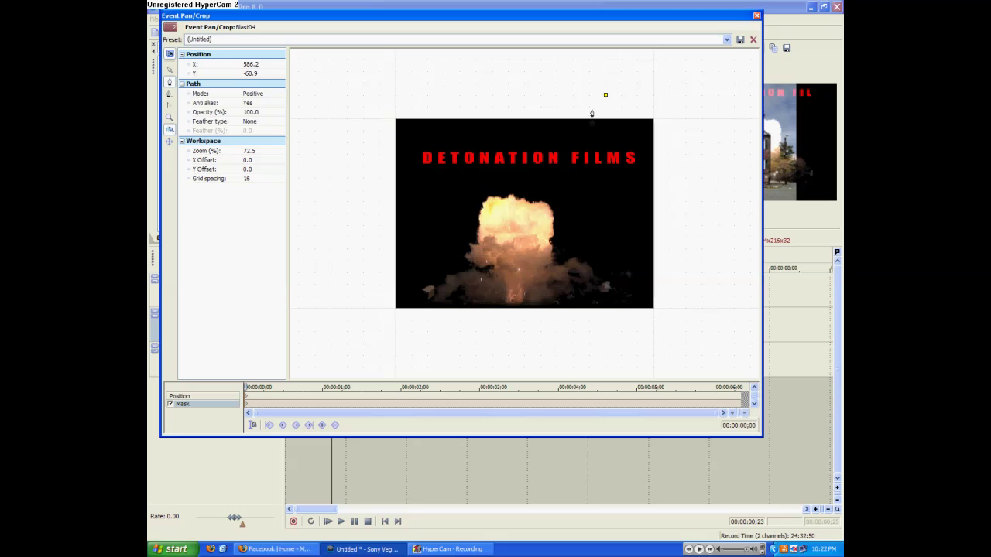
{"action": "left_click", "coordinate": [583, 332]}
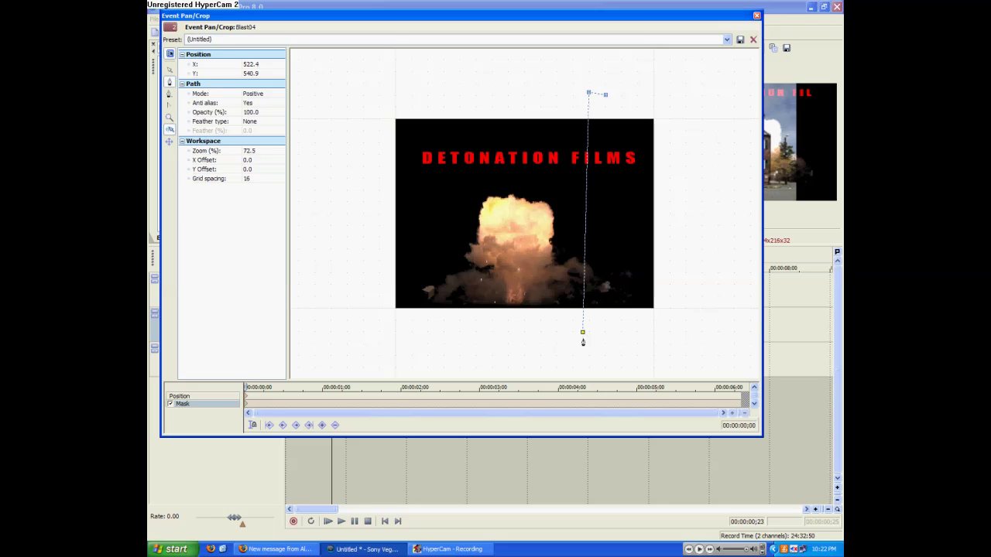
{"action": "left_click", "coordinate": [709, 340]}
{"action": "left_click", "coordinate": [688, 82]}
{"action": "left_click", "coordinate": [589, 93]}
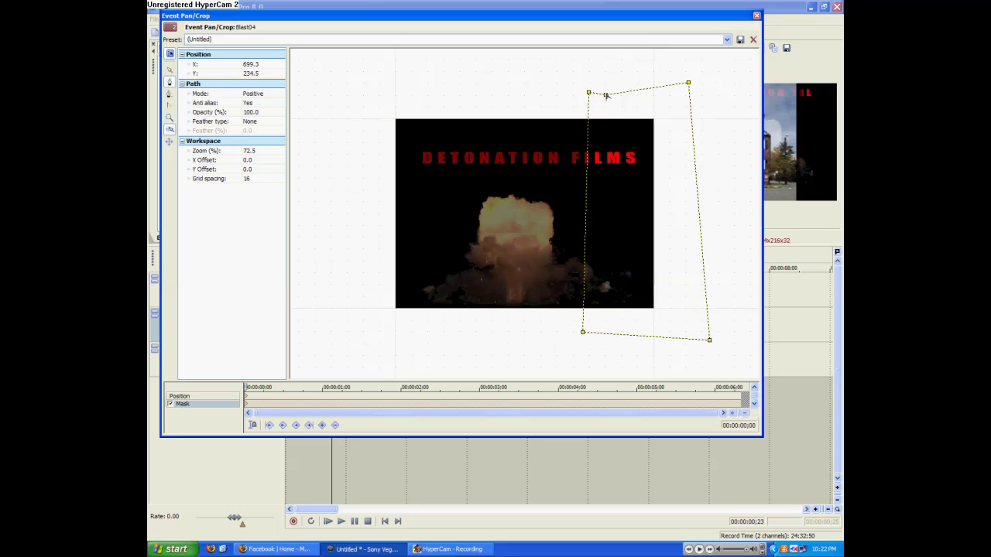
{"action": "left_click_drag", "start_coordinate": [589, 94], "coordinate": [563, 76]}
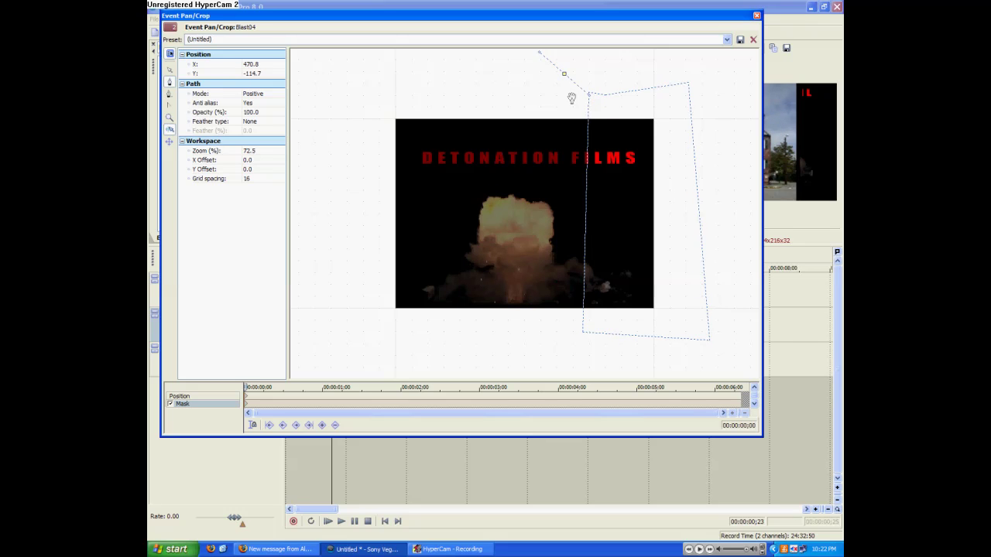
{"action": "left_click", "coordinate": [571, 99]}
{"action": "left_click", "coordinate": [170, 69]}
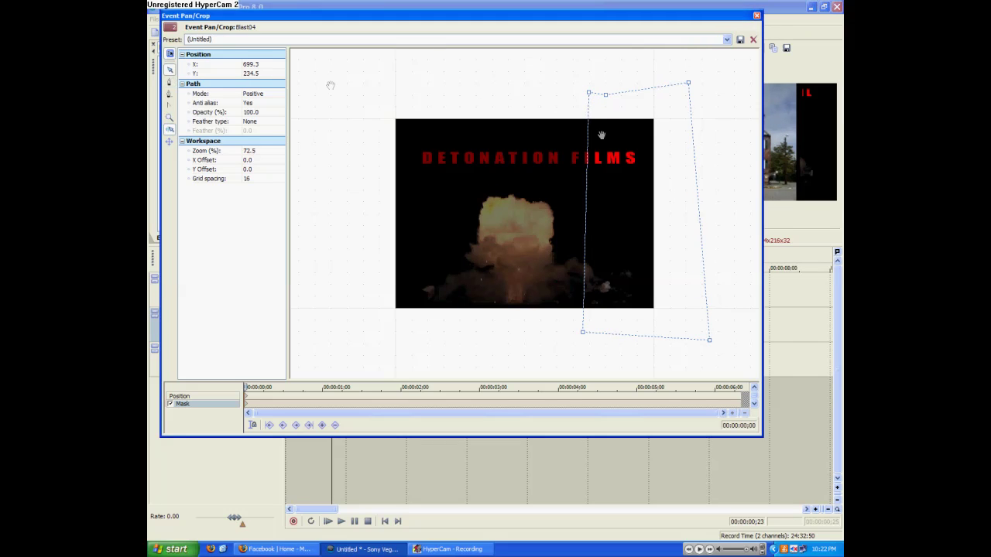
{"action": "left_click", "coordinate": [590, 100]}
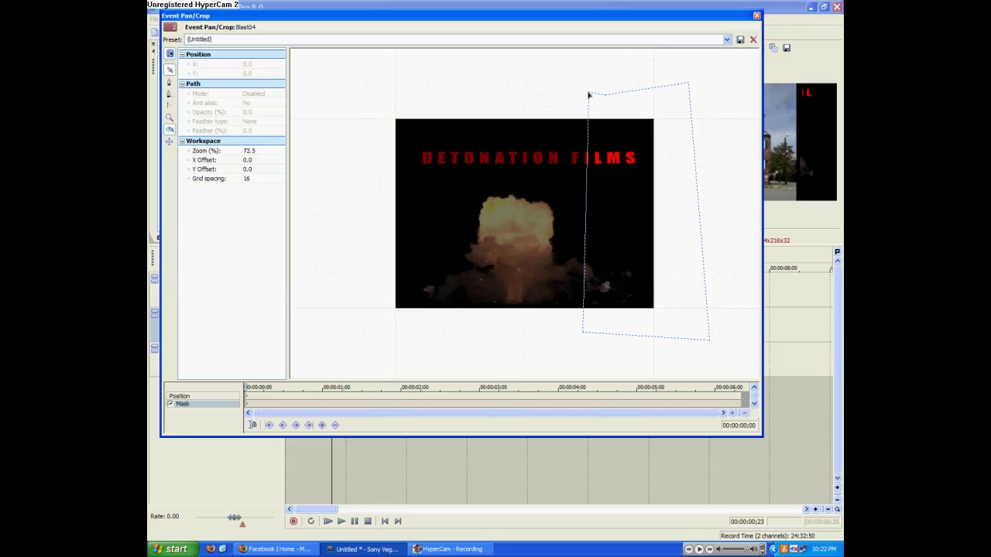
{"action": "left_click", "coordinate": [588, 94]}
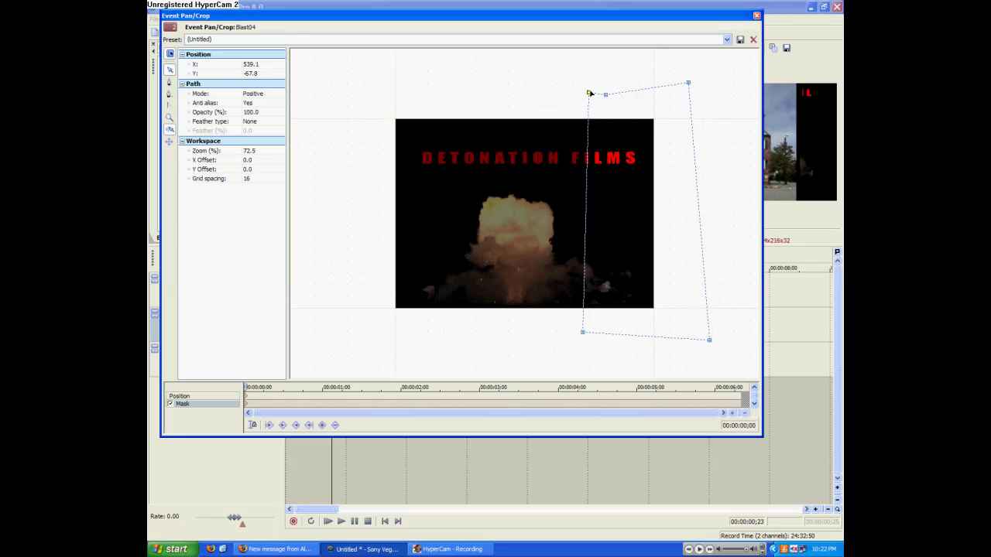
Set both left mask anchors' X position to 500 for a straight edge.
{"action": "left_click", "coordinate": [250, 64]}
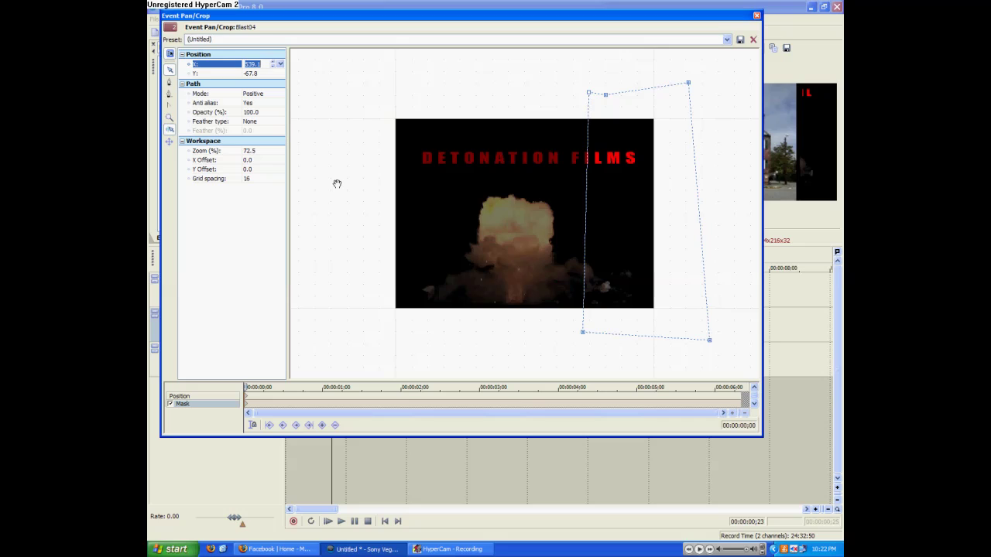
{"action": "type", "text": "500"}
{"action": "key", "text": "Return"}
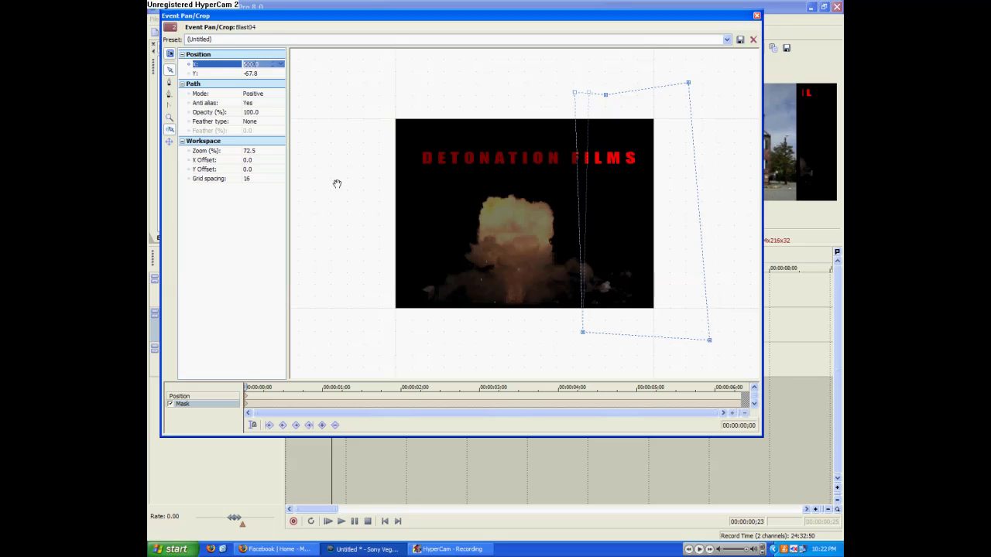
{"action": "left_click", "coordinate": [583, 333]}
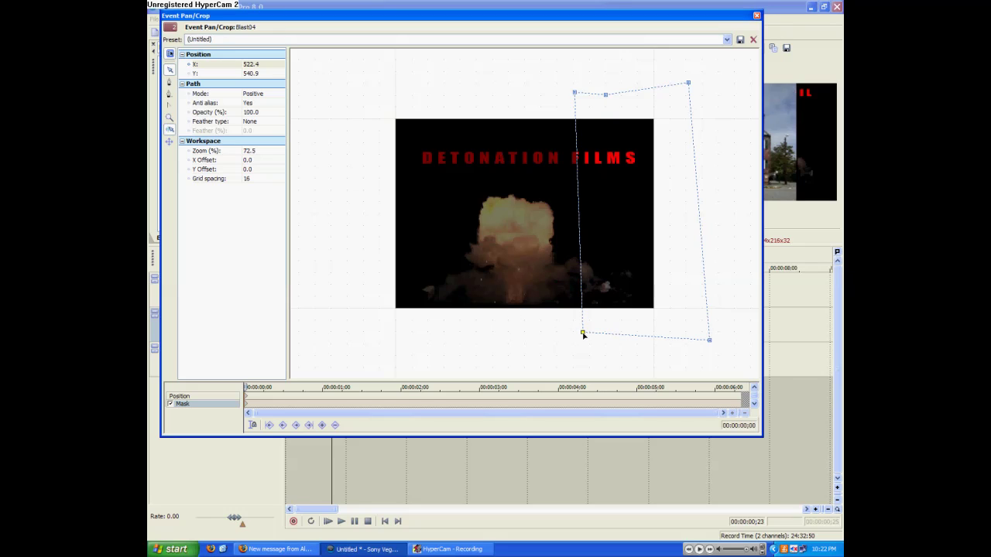
{"action": "left_click", "coordinate": [246, 67]}
{"action": "type", "text": "5"}
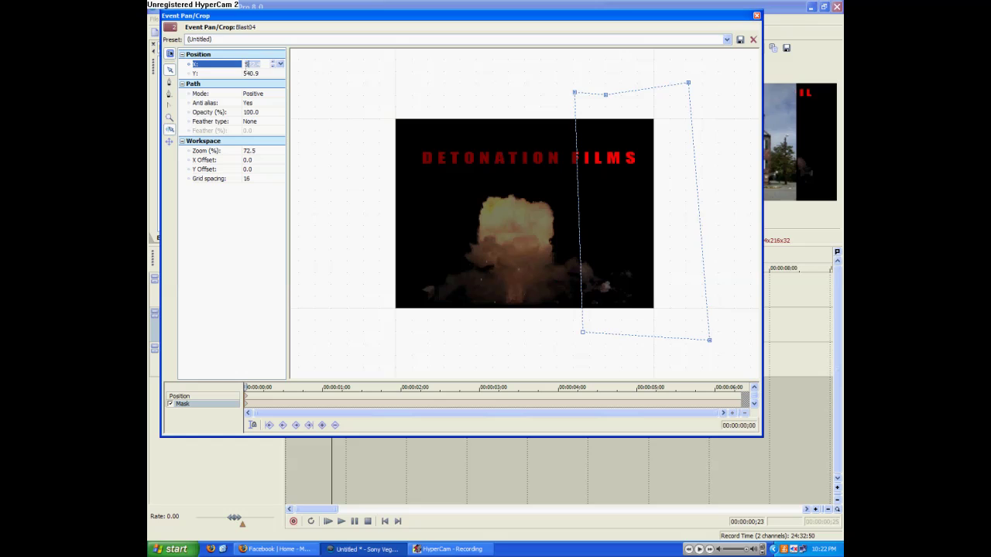
{"action": "type", "text": "00"}
{"action": "key", "text": "Return"}
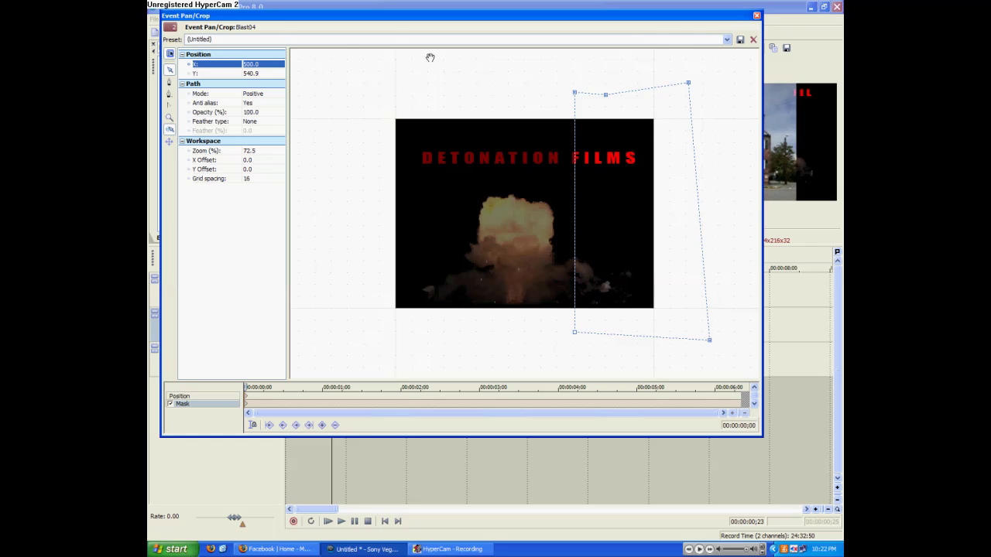
{"action": "left_click", "coordinate": [756, 16]}
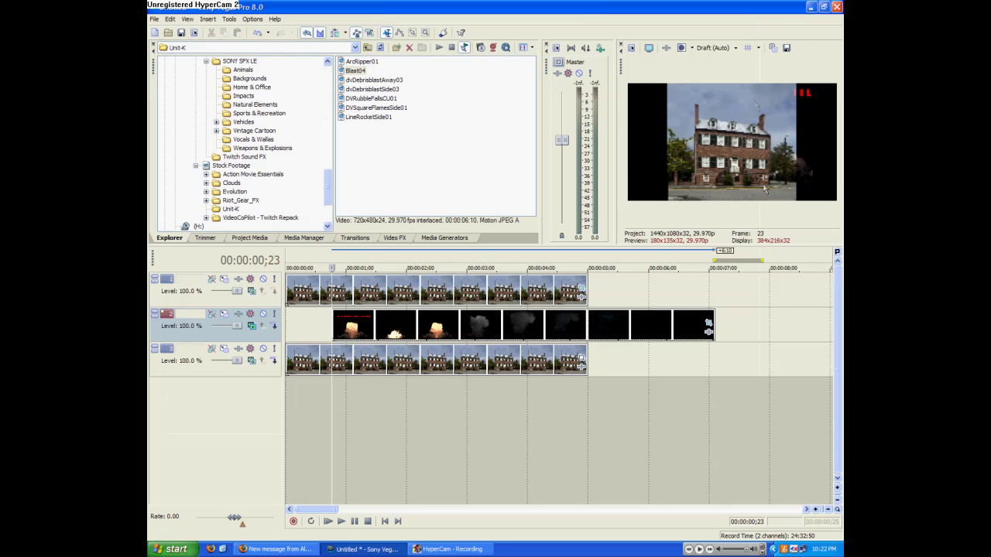
Switch the Blast04 mask mode to Negative.
{"action": "left_click", "coordinate": [709, 324]}
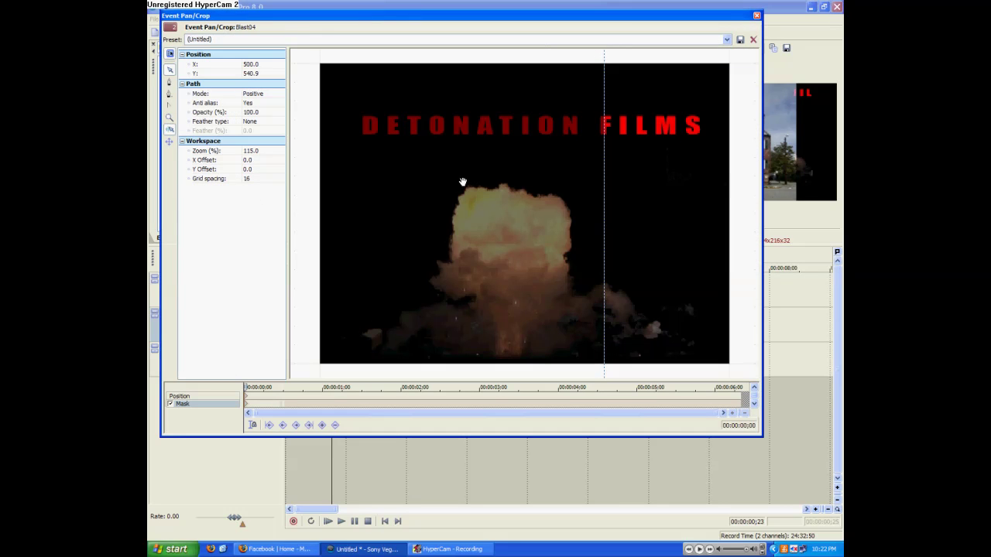
{"action": "scroll", "coordinate": [573, 245], "scroll_direction": "down", "scroll_amount": 5}
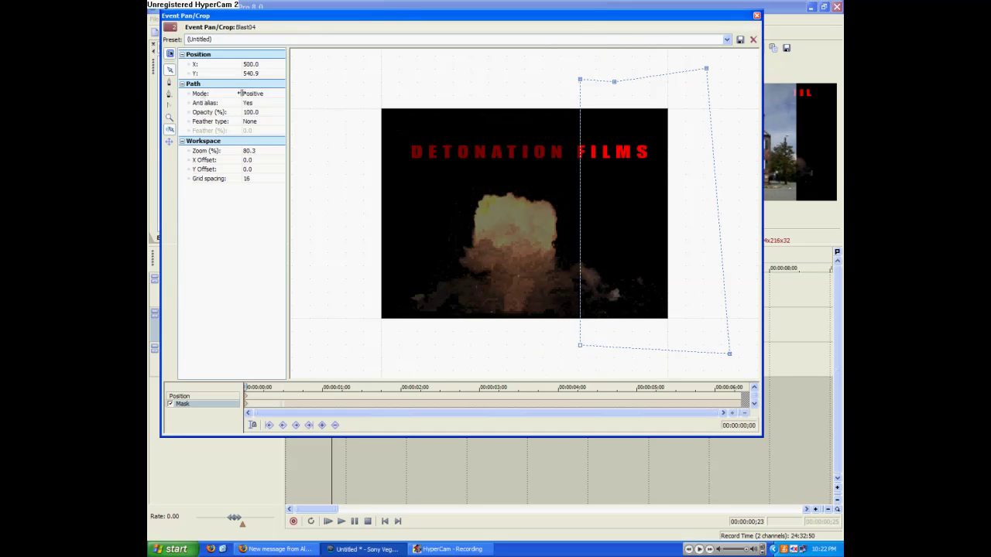
{"action": "left_click", "coordinate": [257, 95]}
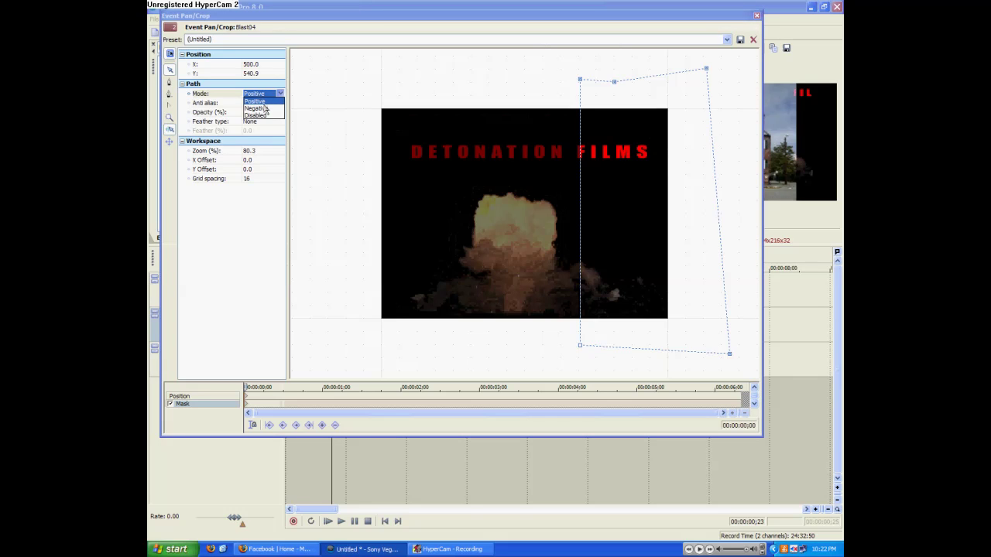
{"action": "left_click", "coordinate": [264, 109]}
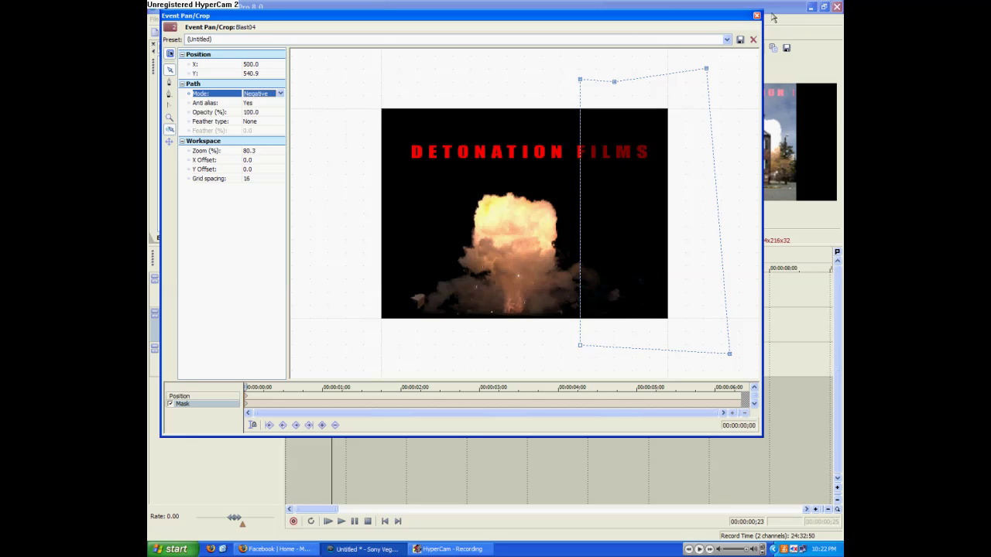
{"action": "left_click", "coordinate": [757, 16]}
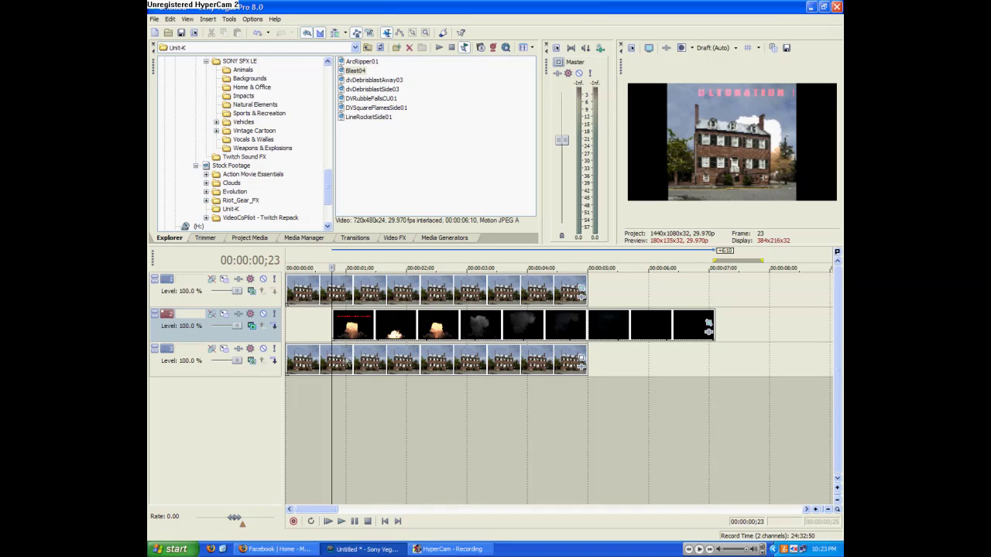
Trim the explosion event's start to about one second and preview around 1;17 to 2;06.
{"action": "key", "text": "Right"}
{"action": "key", "text": "Right"}
{"action": "key", "text": "Right"}
{"action": "key", "text": "Right"}
{"action": "key", "text": "Right"}
{"action": "key", "text": "Right"}
{"action": "key", "text": "Right"}
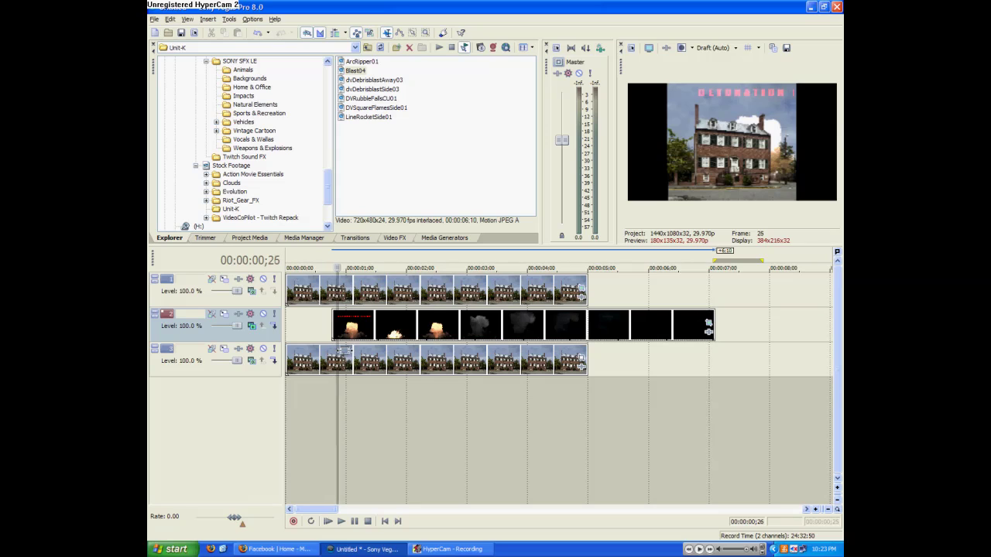
{"action": "key", "text": "Right"}
{"action": "key", "text": "Right"}
{"action": "key", "text": "Right"}
{"action": "key", "text": "Right"}
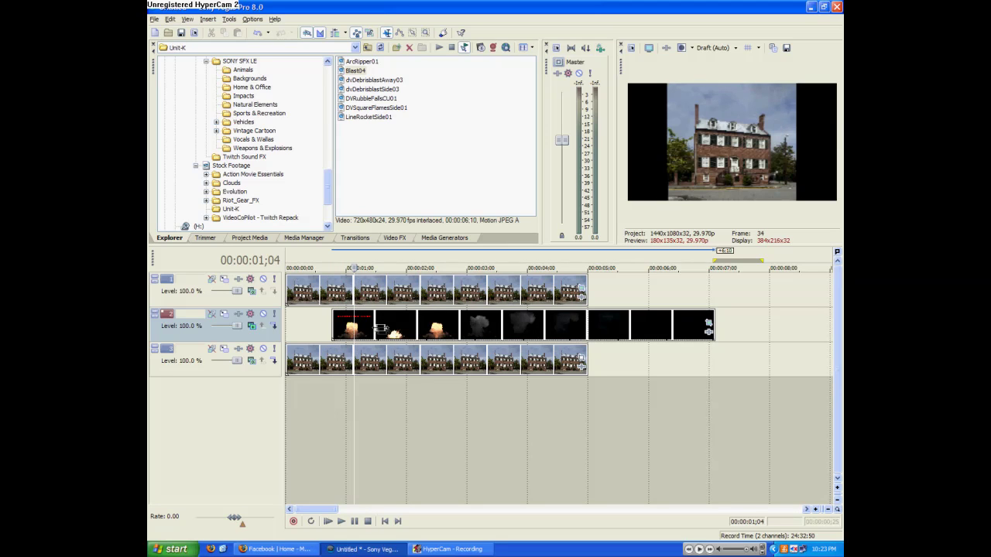
{"action": "left_click_drag", "start_coordinate": [335, 331], "coordinate": [352, 331]}
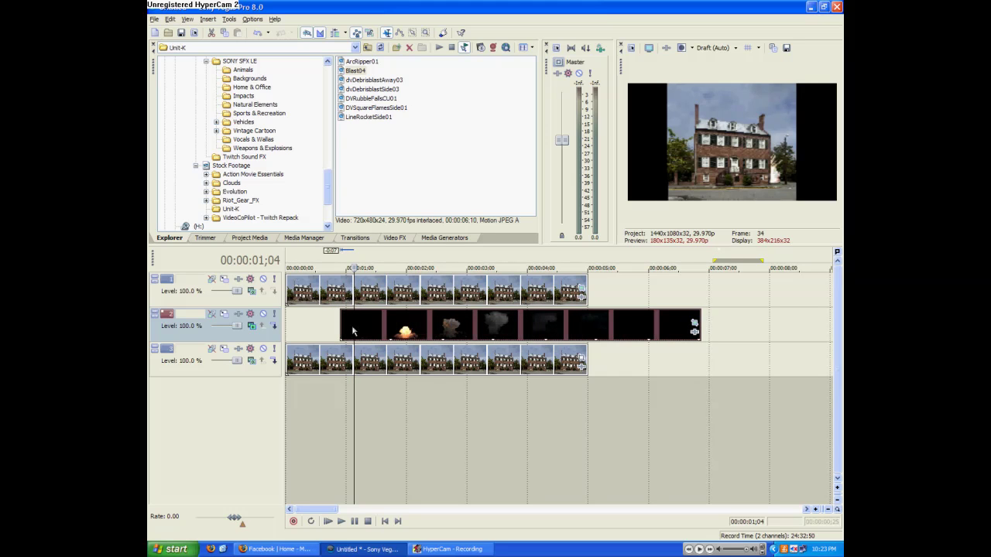
{"action": "left_click", "coordinate": [381, 410]}
{"action": "left_click", "coordinate": [418, 409]}
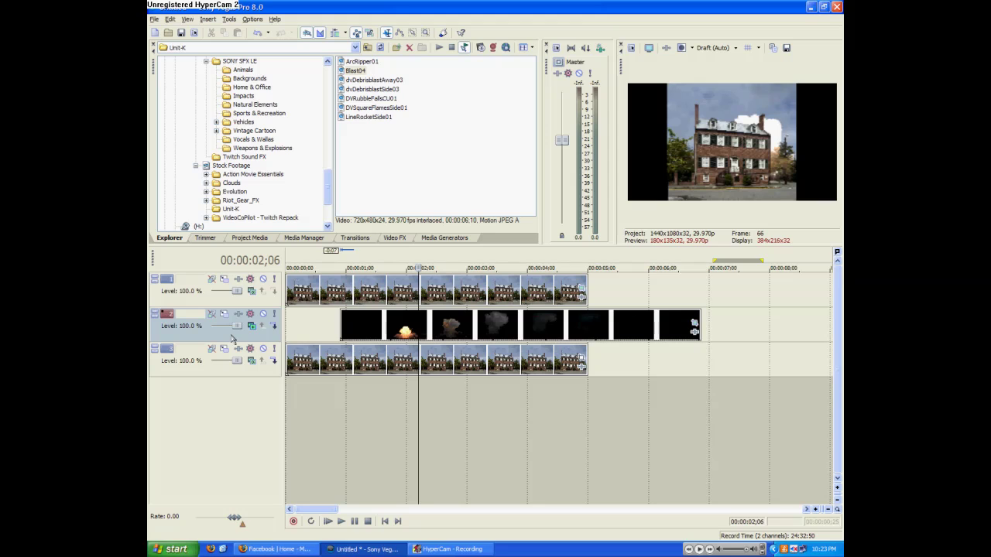
{"action": "right_click", "coordinate": [231, 337]}
Duplicate the explosion track and set the copy's compositing mode to Screen.
{"action": "left_click", "coordinate": [252, 369]}
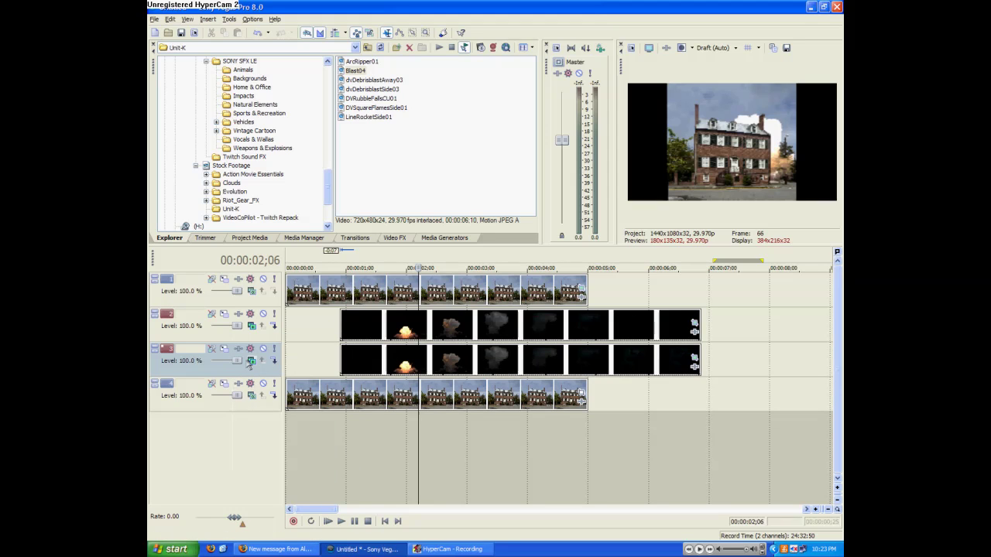
{"action": "left_click", "coordinate": [251, 362]}
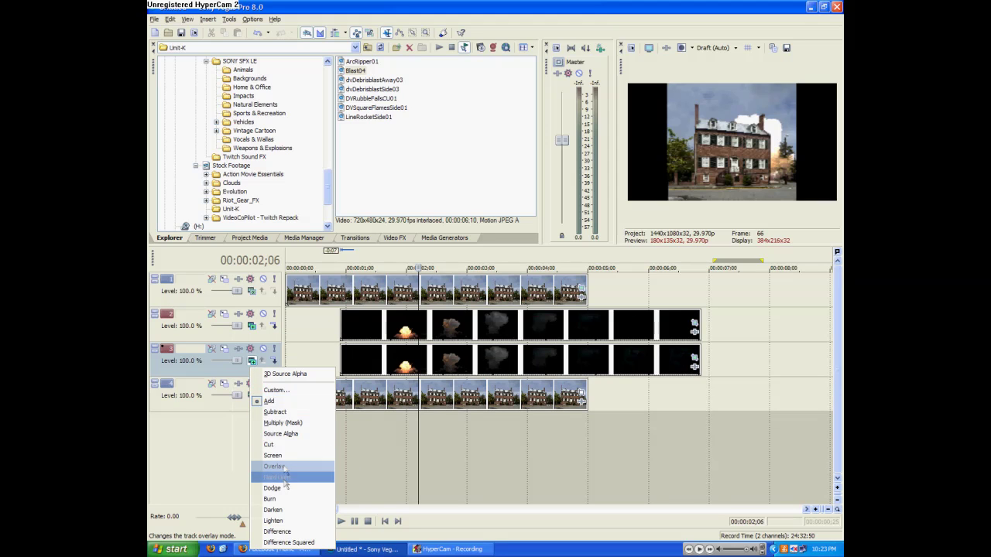
{"action": "left_click", "coordinate": [334, 455]}
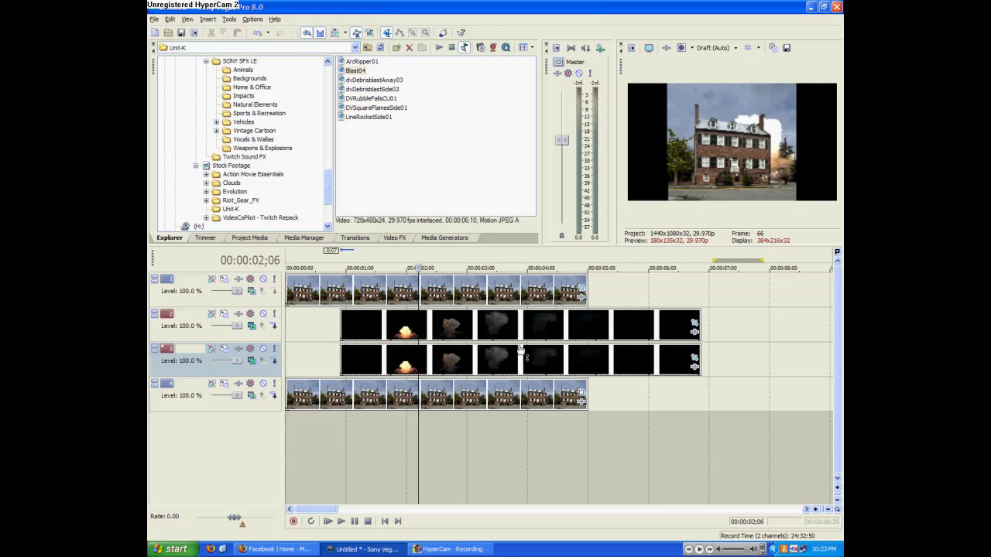
Scrub the timeline from about one second to 3;10 to check the brighter explosion blend.
{"action": "left_click", "coordinate": [345, 441]}
{"action": "left_click", "coordinate": [393, 442]}
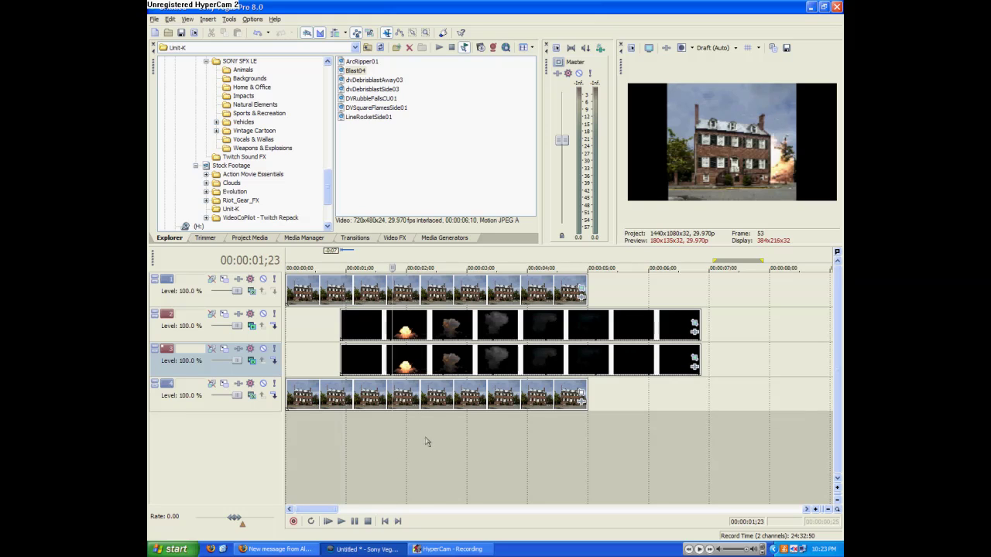
{"action": "left_click", "coordinate": [426, 441]}
{"action": "left_click", "coordinate": [459, 443]}
{"action": "left_click", "coordinate": [487, 439]}
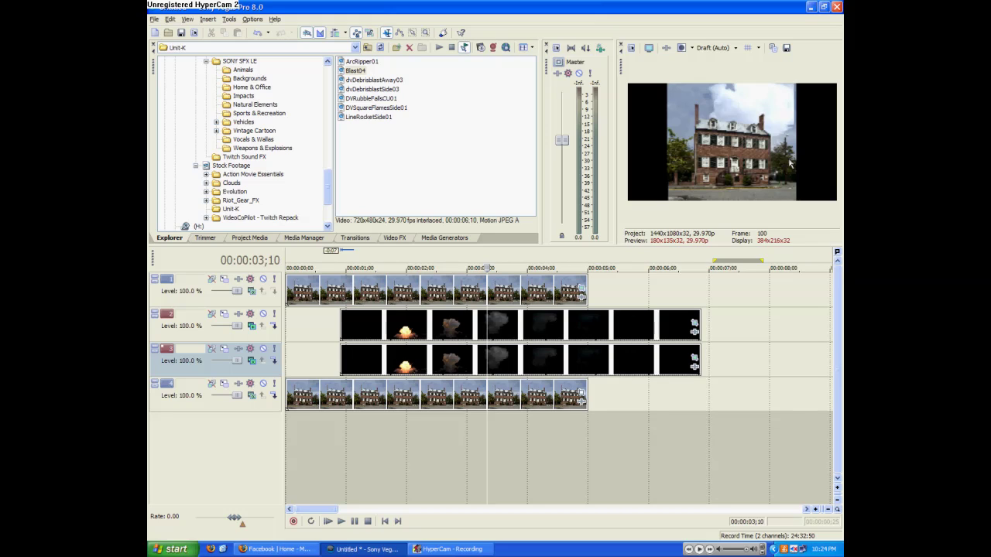
{"action": "left_click", "coordinate": [376, 432]}
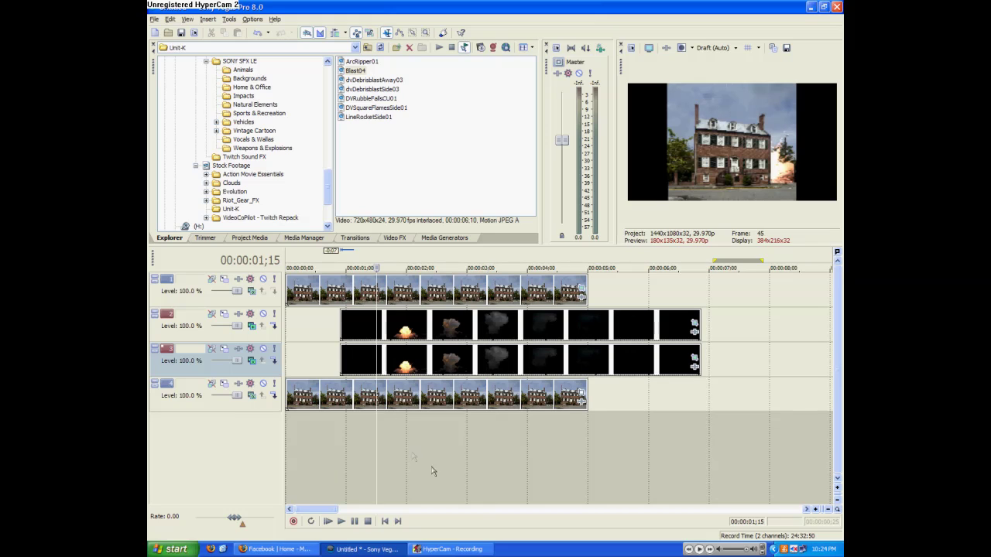
Apply a Glow preset from Video FX to the house photo clip on track 4.
{"action": "left_click", "coordinate": [419, 422]}
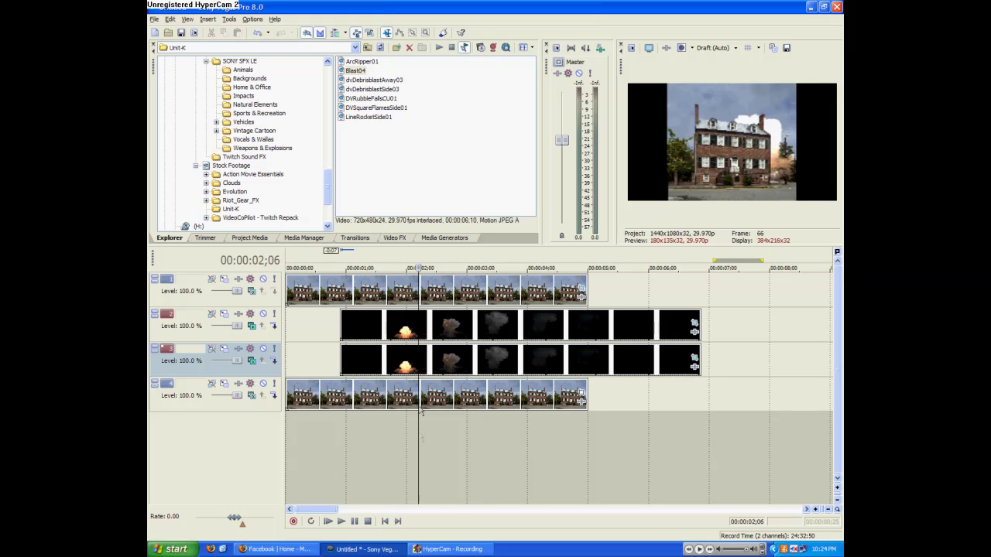
{"action": "left_click", "coordinate": [221, 403]}
{"action": "left_click", "coordinate": [393, 238]}
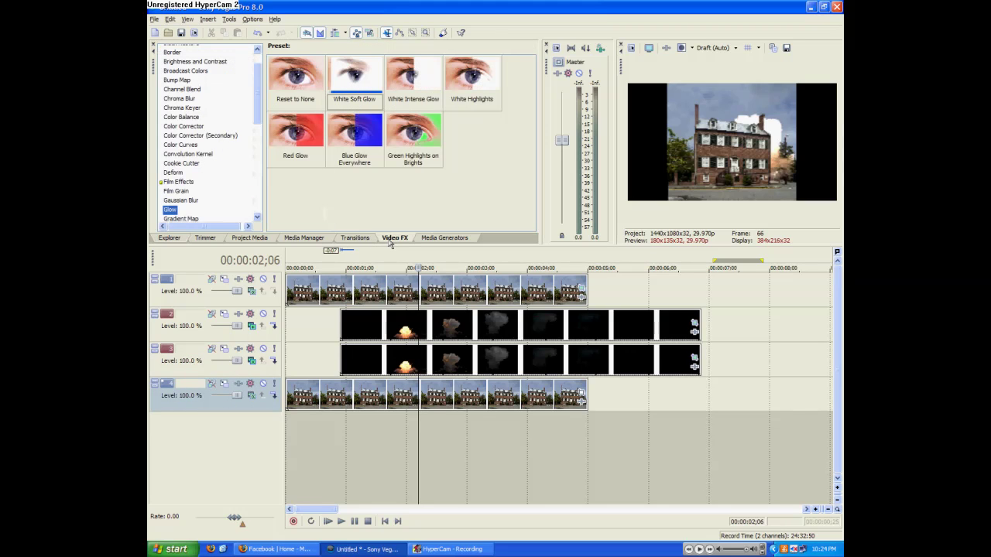
{"action": "left_click", "coordinate": [189, 64]}
{"action": "scroll", "coordinate": [202, 186], "scroll_direction": "down", "scroll_amount": 2}
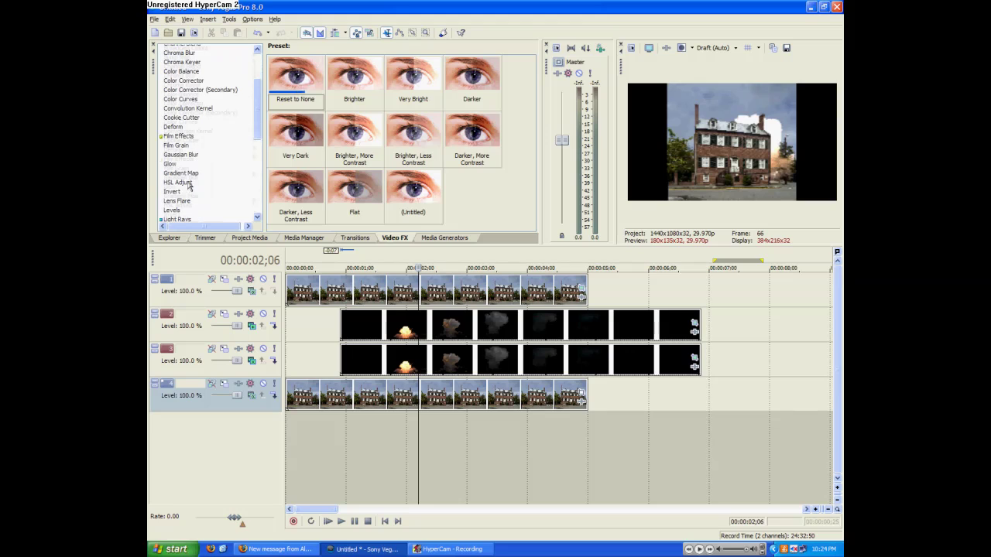
{"action": "left_click", "coordinate": [168, 163]}
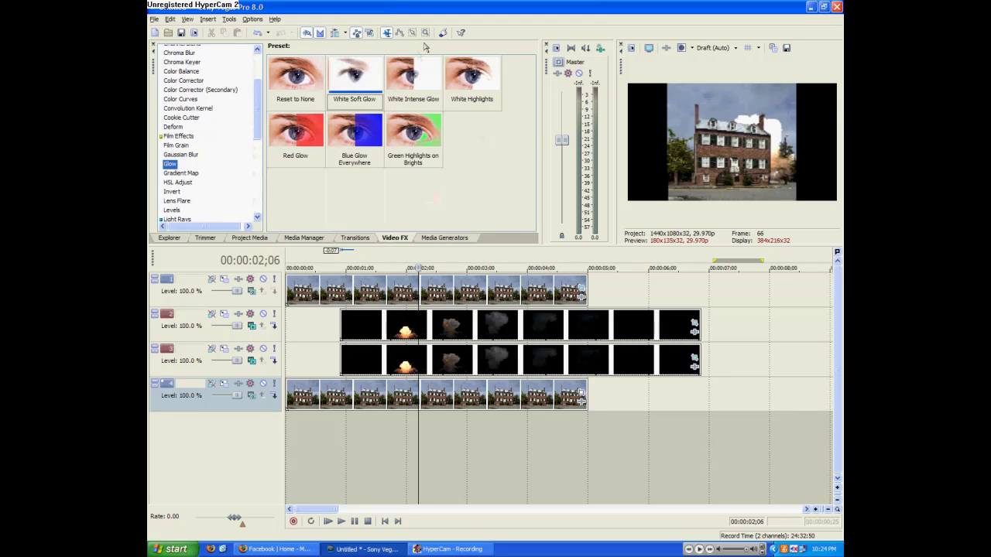
{"action": "left_click_drag", "start_coordinate": [472, 78], "coordinate": [445, 395]}
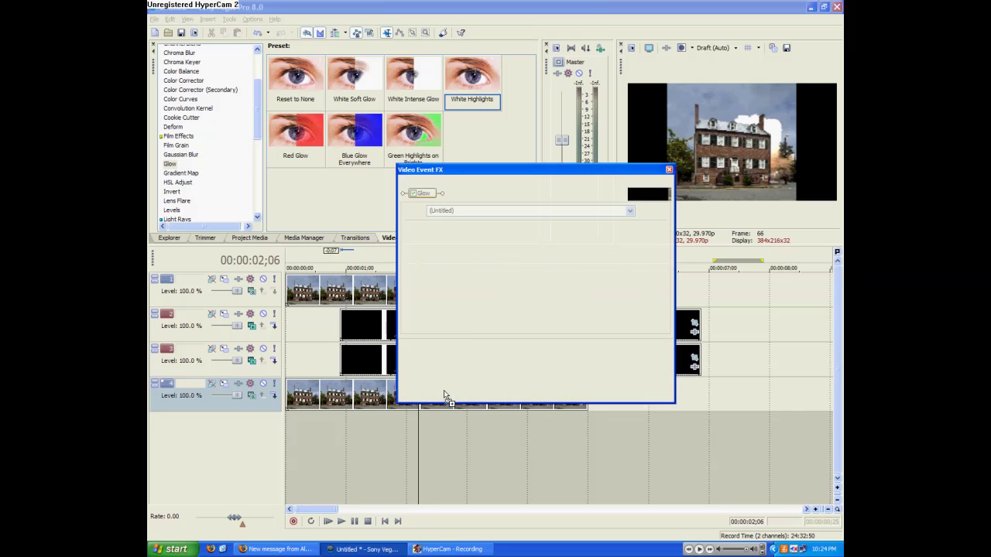
Tint the glow pale yellow with suppression 0.561, intensity 4.242 and glow percent 0.167.
{"action": "left_click_drag", "start_coordinate": [511, 170], "coordinate": [439, 158]}
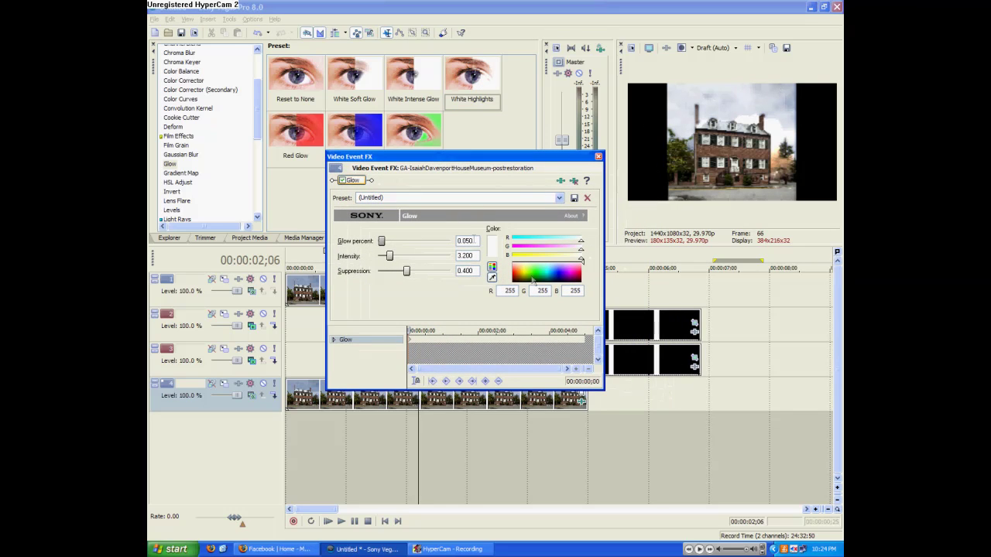
{"action": "left_click_drag", "start_coordinate": [533, 272], "coordinate": [519, 267]}
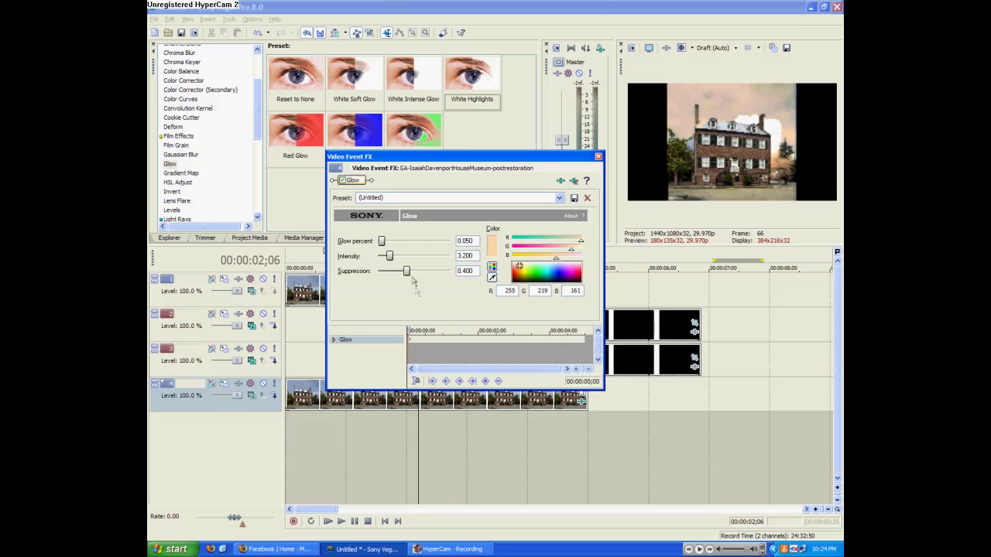
{"action": "left_click_drag", "start_coordinate": [408, 275], "coordinate": [396, 258]}
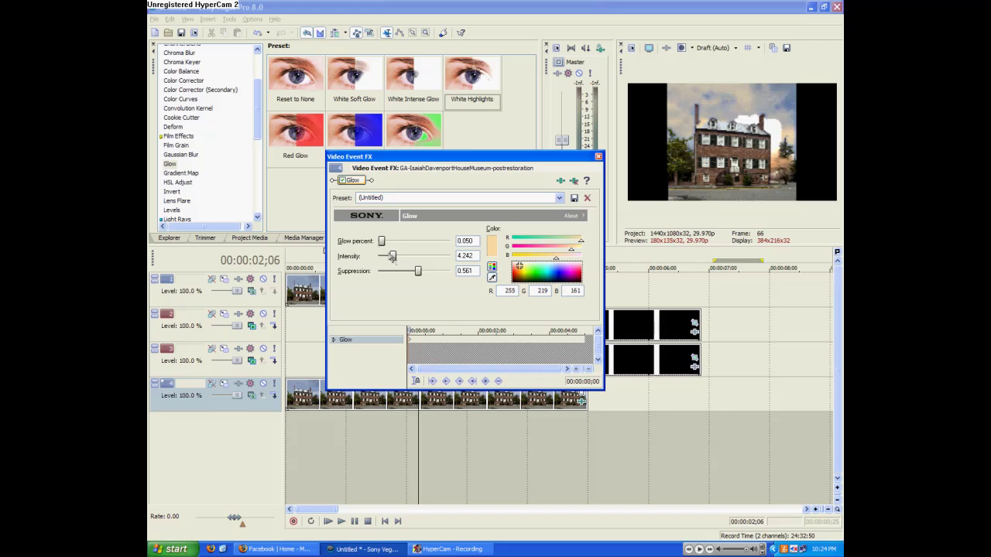
{"action": "mouse_move", "coordinate": [381, 241]}
{"action": "left_mouse_down"}
{"action": "mouse_move", "coordinate": [400, 245]}
{"action": "mouse_move", "coordinate": [383, 245]}
{"action": "left_mouse_up"}
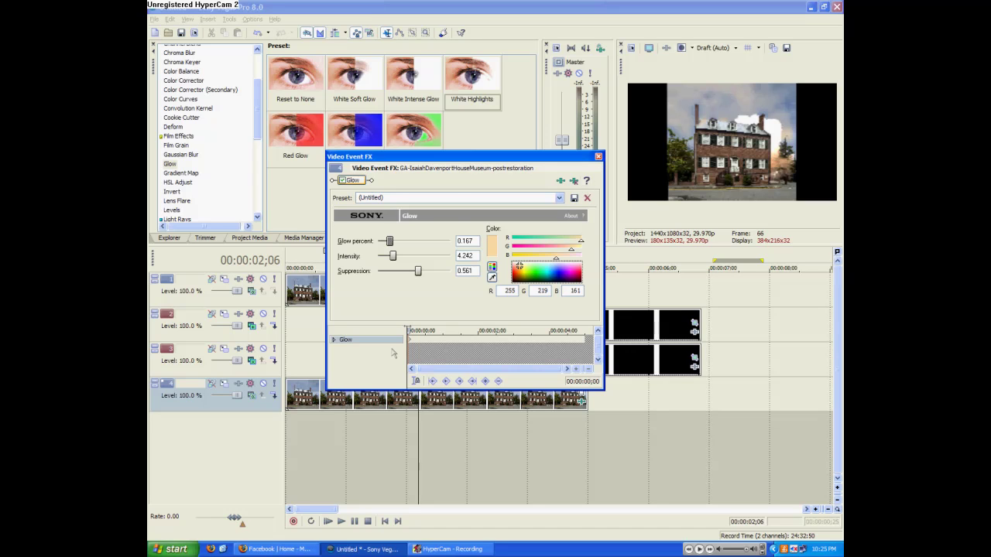
{"action": "left_click_drag", "start_coordinate": [472, 156], "coordinate": [600, 17]}
{"action": "left_click", "coordinate": [374, 443]}
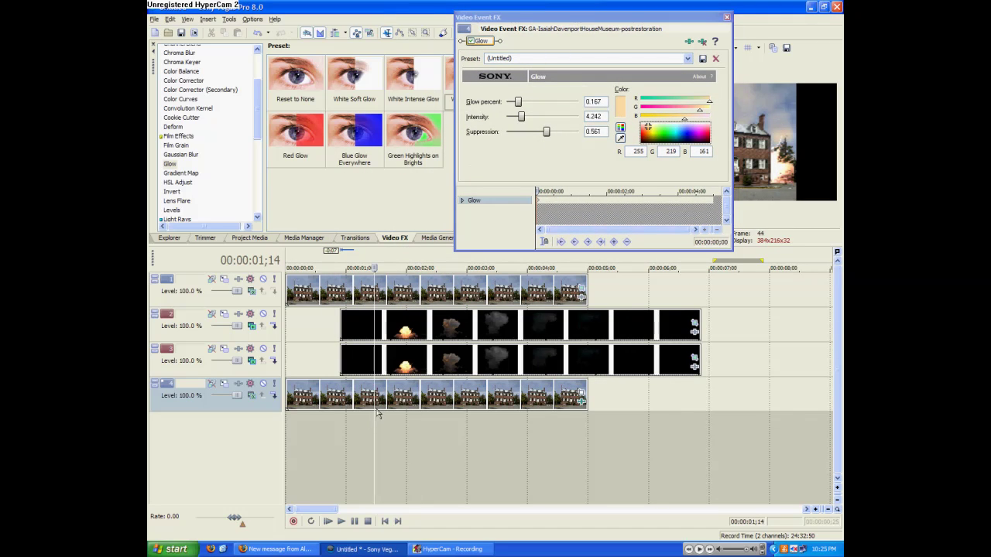
Preview the glow and step frame by frame to find where the blast starts.
{"action": "left_click_drag", "start_coordinate": [579, 17], "coordinate": [375, 4]}
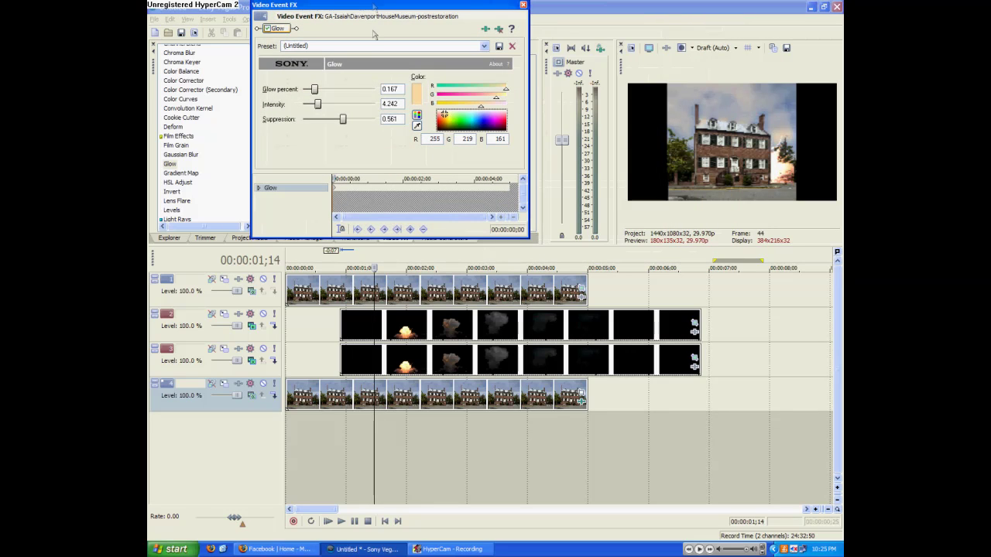
{"action": "left_click", "coordinate": [360, 457]}
{"action": "left_click", "coordinate": [297, 457]}
{"action": "key", "text": "space"}
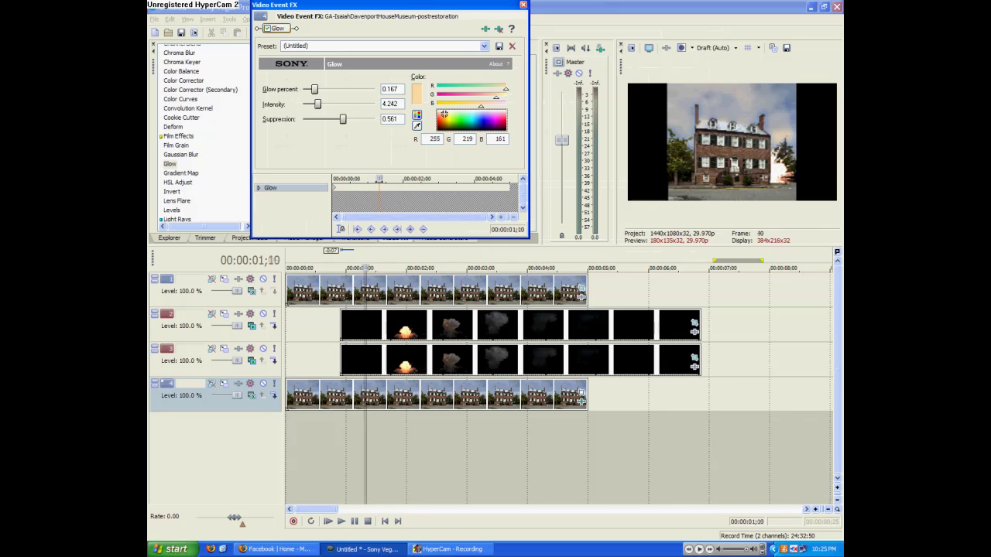
{"action": "key", "text": "Return"}
{"action": "key", "text": "Left"}
{"action": "key", "text": "Left"}
{"action": "key", "text": "Left"}
{"action": "key", "text": "Left"}
{"action": "key", "text": "Left"}
{"action": "key", "text": "Left"}
{"action": "key", "text": "Left"}
{"action": "key", "text": "Left"}
{"action": "key", "text": "Left"}
{"action": "key", "text": "Left"}
{"action": "key", "text": "Left"}
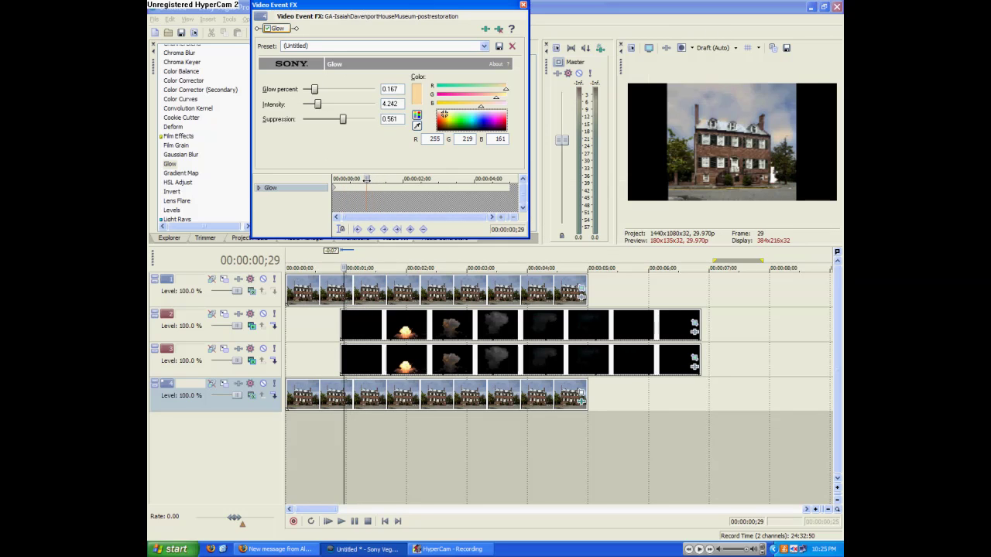
{"action": "key", "text": "Right"}
{"action": "key", "text": "Right"}
{"action": "key", "text": "Right"}
{"action": "key", "text": "Right"}
{"action": "key", "text": "Right"}
{"action": "key", "text": "Right"}
{"action": "key", "text": "Left"}
{"action": "key", "text": "Right"}
{"action": "key", "text": "Right"}
{"action": "key", "text": "Right"}
{"action": "key", "text": "Right"}
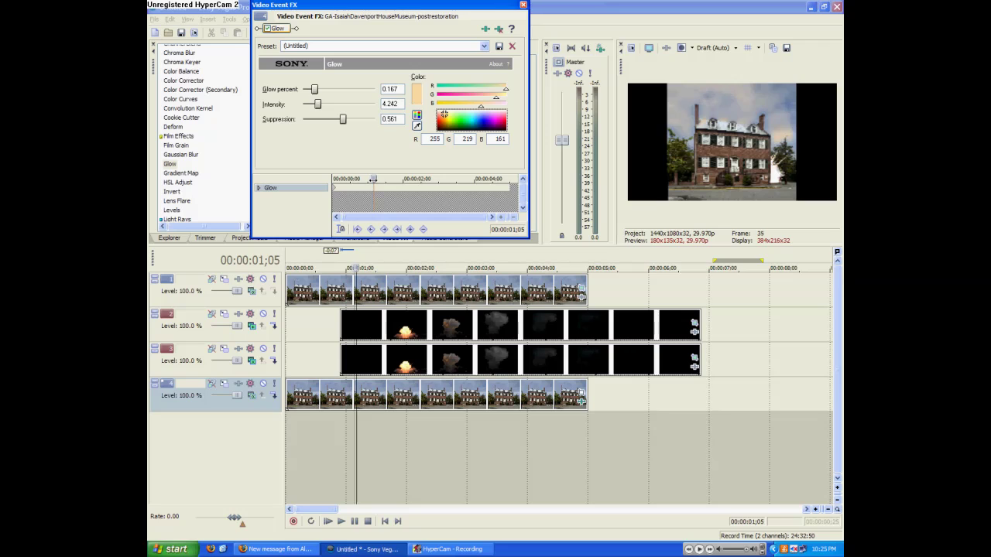
{"action": "key", "text": "Left"}
{"action": "key", "text": "Left"}
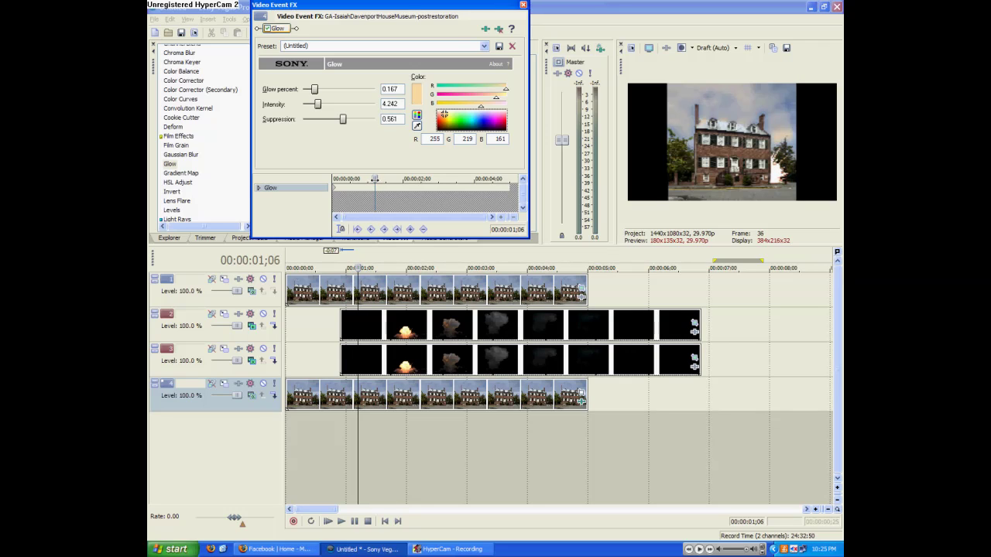
{"action": "key", "text": "Right"}
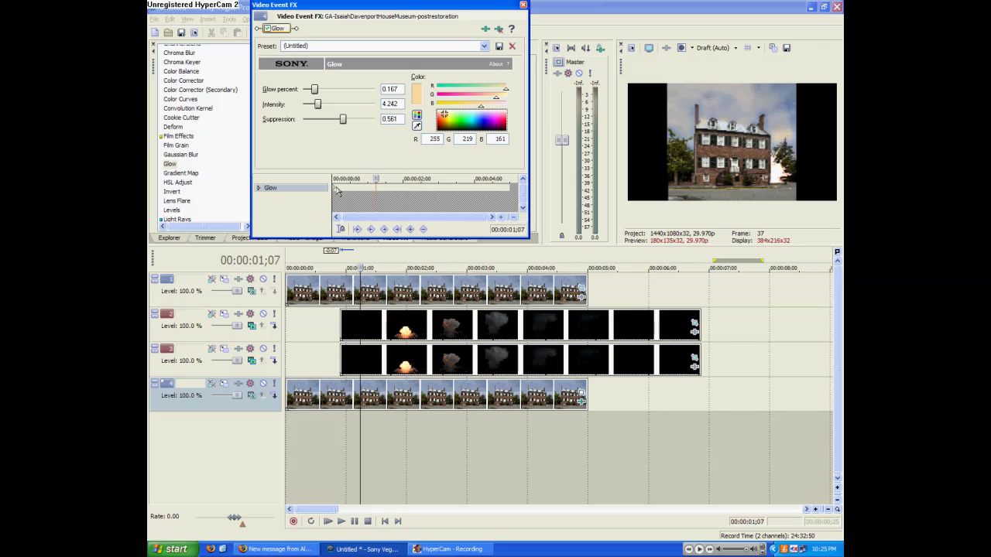
Shift the Glow keyframe later and key intensity to 0 at one second and at 1;19.
{"action": "left_click_drag", "start_coordinate": [378, 193], "coordinate": [386, 194]}
{"action": "key", "text": "Left"}
{"action": "key", "text": "Left"}
{"action": "key", "text": "Left"}
{"action": "key", "text": "Left"}
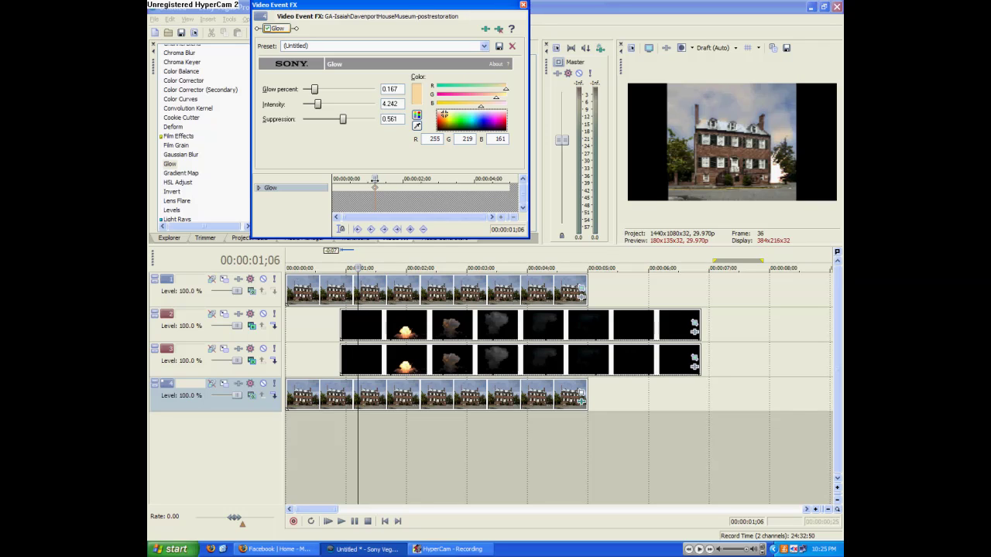
{"action": "key", "text": "Left"}
{"action": "key", "text": "Left"}
{"action": "key", "text": "Left"}
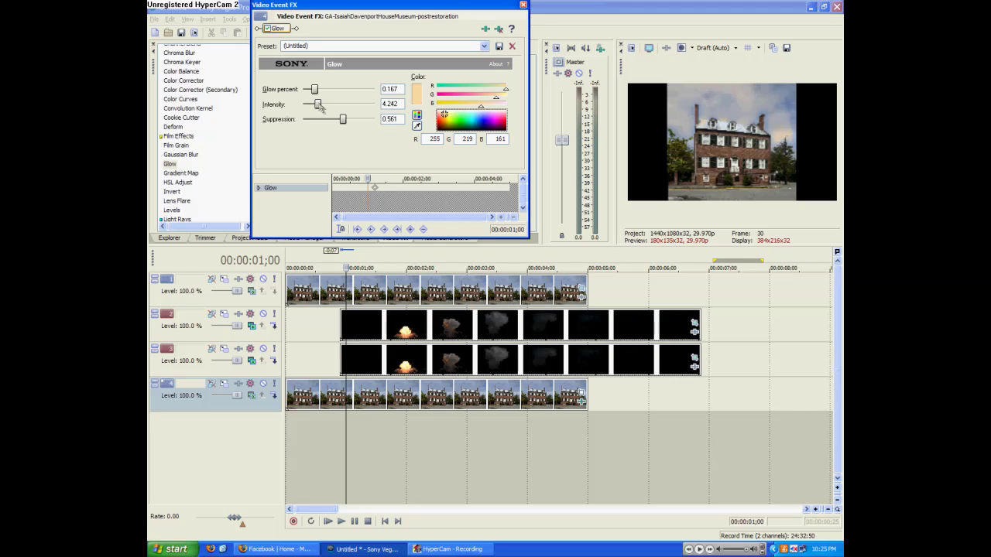
{"action": "left_click_drag", "start_coordinate": [320, 107], "coordinate": [303, 106]}
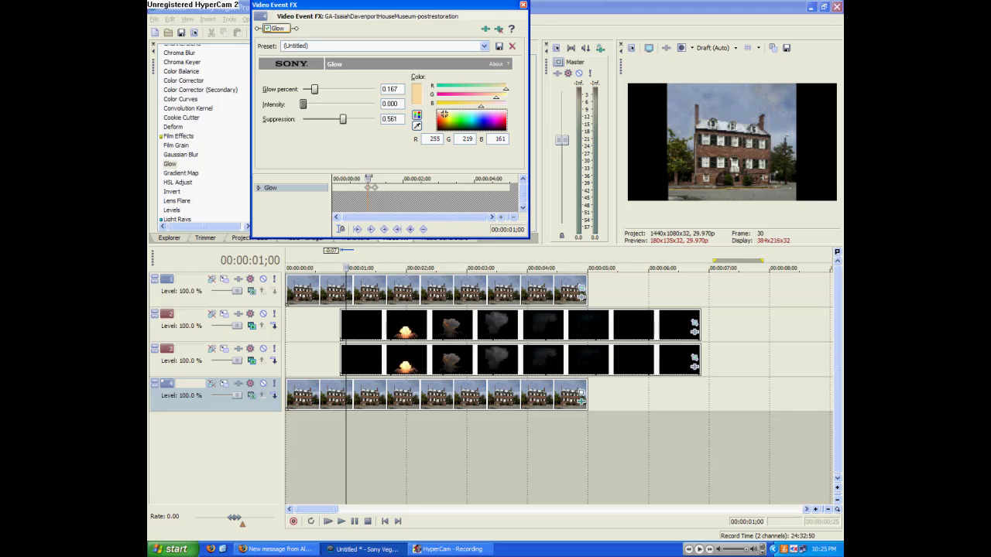
{"action": "key", "text": "Right"}
{"action": "key", "text": "Right"}
{"action": "key", "text": "Right"}
{"action": "key", "text": "Right"}
{"action": "key", "text": "Right"}
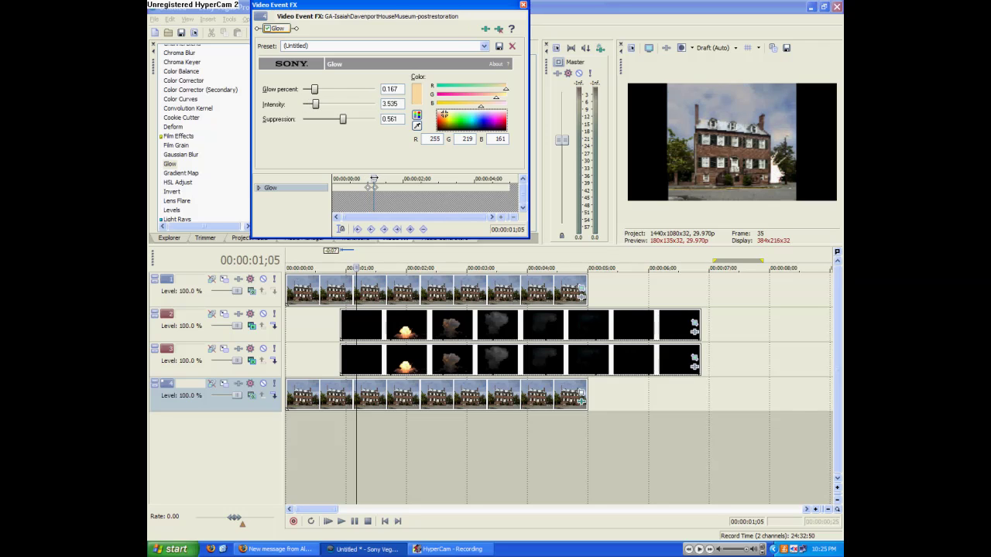
{"action": "key", "text": "Right"}
{"action": "key", "text": "Right"}
{"action": "key", "text": "Right"}
{"action": "key", "text": "Right"}
{"action": "key", "text": "Right"}
{"action": "key", "text": "Right"}
{"action": "key", "text": "Right"}
{"action": "key", "text": "Right"}
{"action": "key", "text": "Right"}
{"action": "key", "text": "Right"}
{"action": "key", "text": "Right"}
{"action": "key", "text": "Right"}
{"action": "key", "text": "Right"}
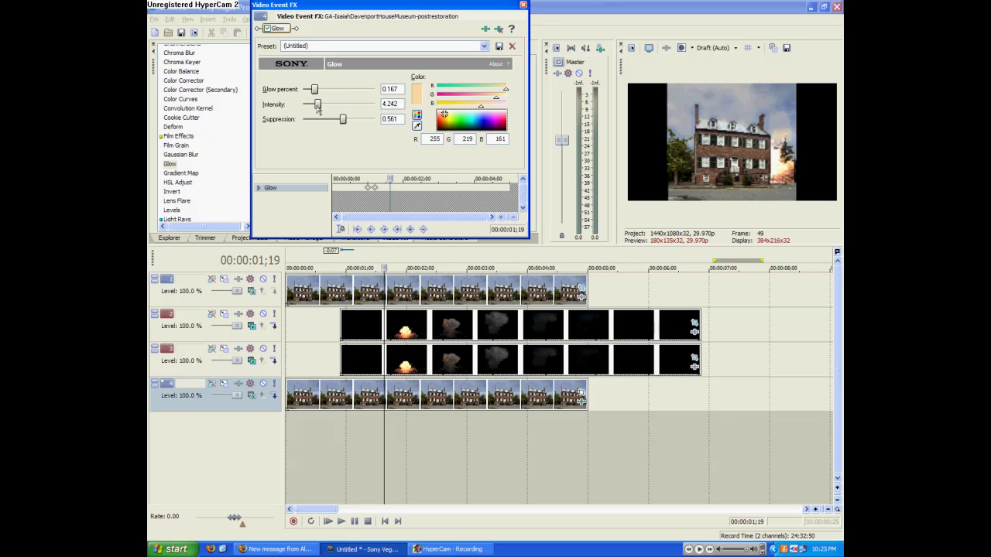
{"action": "left_click_drag", "start_coordinate": [317, 104], "coordinate": [303, 103]}
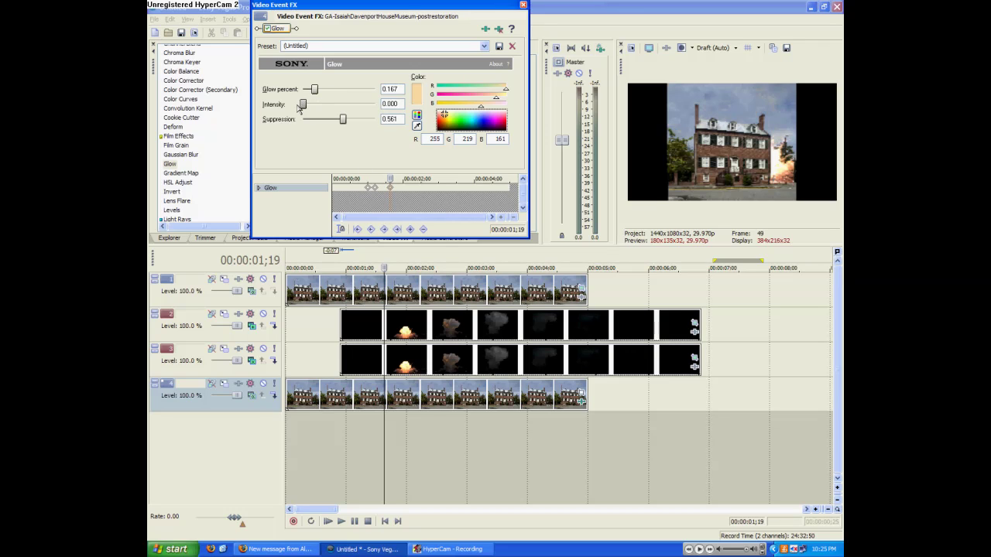
Give the Glow keyframe Smooth easing and close the Video Event FX window.
{"action": "right_click", "coordinate": [378, 191]}
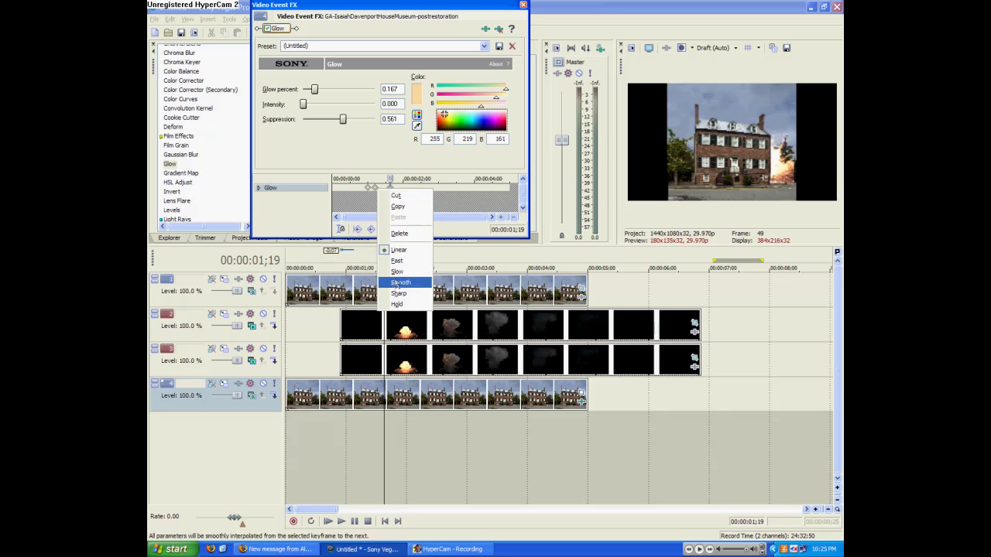
{"action": "left_click", "coordinate": [400, 283]}
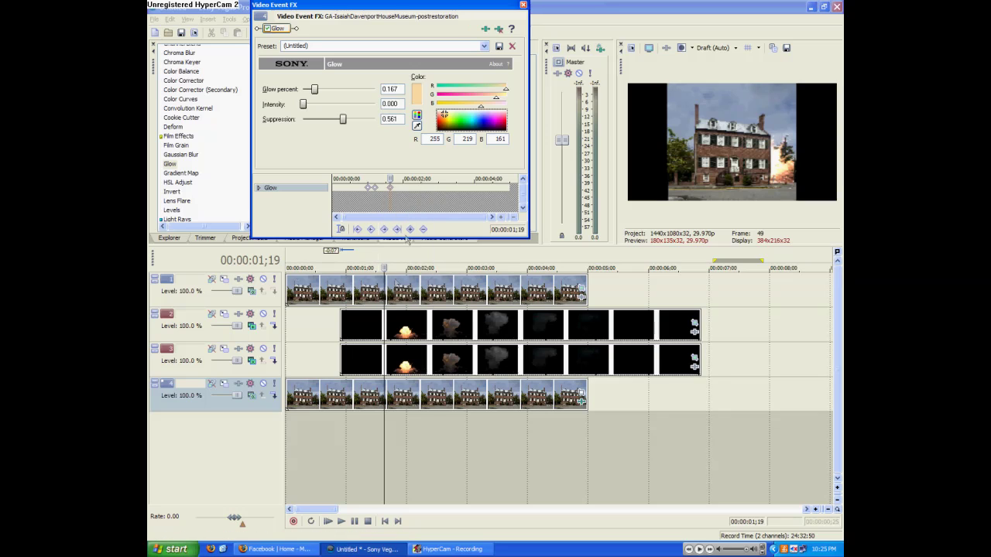
{"action": "left_click", "coordinate": [523, 6]}
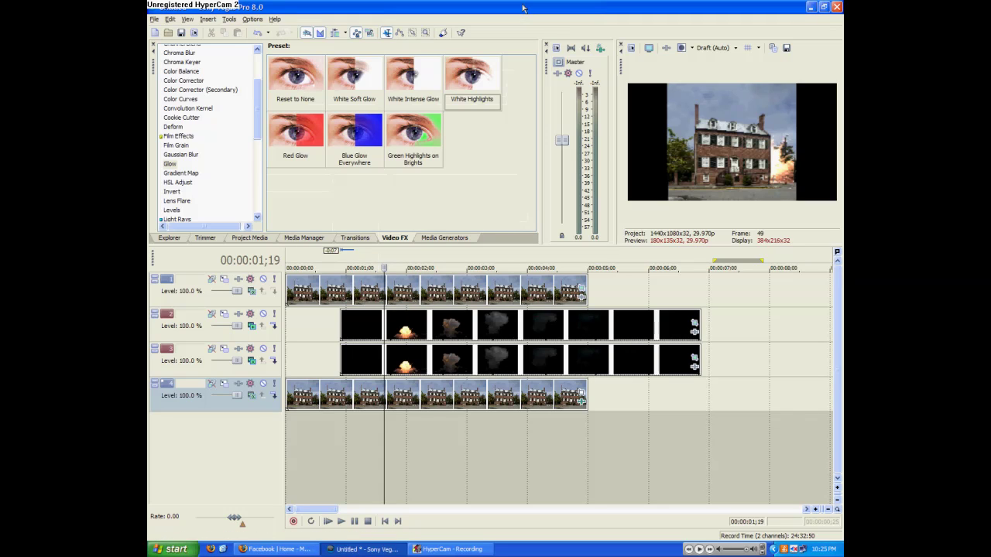
{"action": "left_click", "coordinate": [341, 443]}
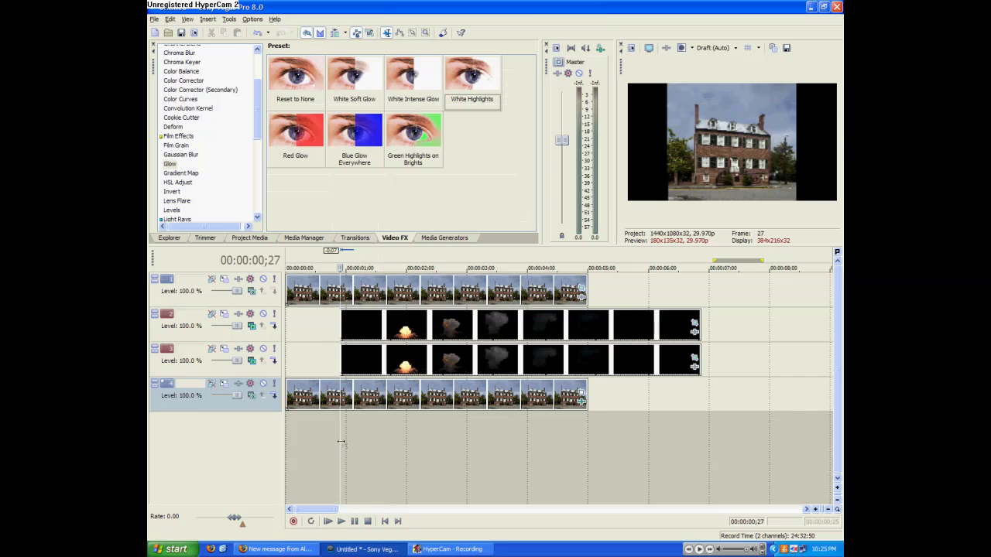
Apply Glow White Highlights to the top house clip: yellow, more suppression, intensity 4.848, higher glow percent.
{"action": "left_click", "coordinate": [342, 522]}
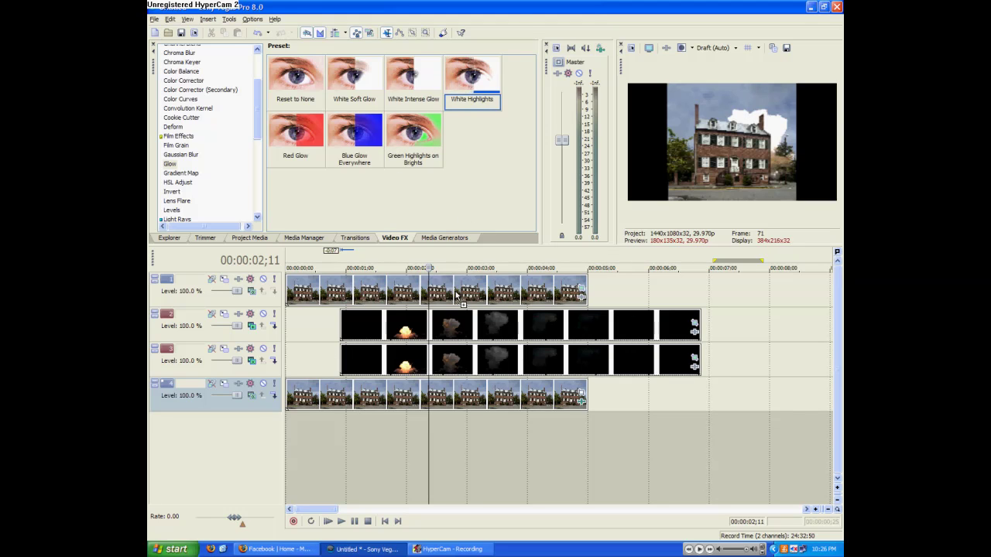
{"action": "left_click_drag", "start_coordinate": [456, 294], "coordinate": [458, 295]}
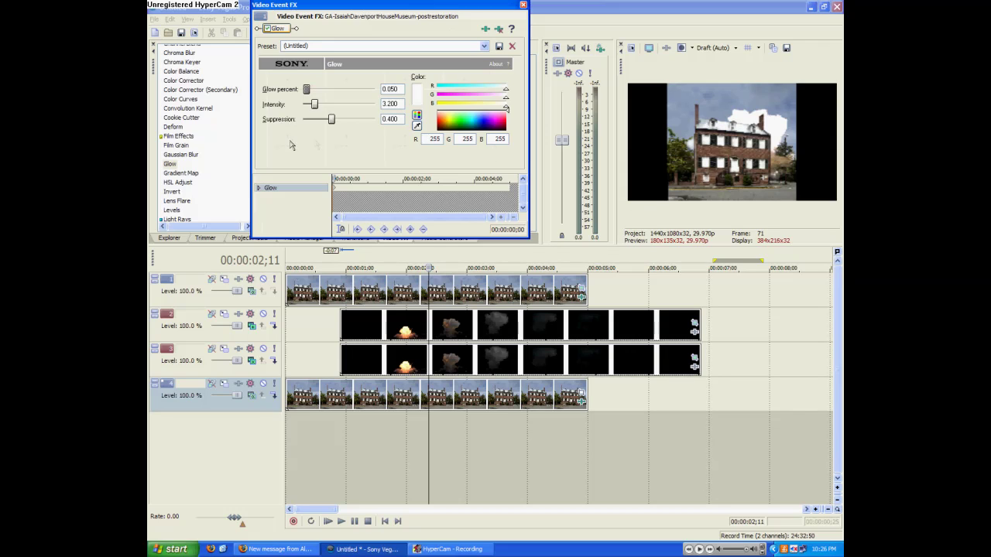
{"action": "left_click_drag", "start_coordinate": [480, 117], "coordinate": [447, 118]}
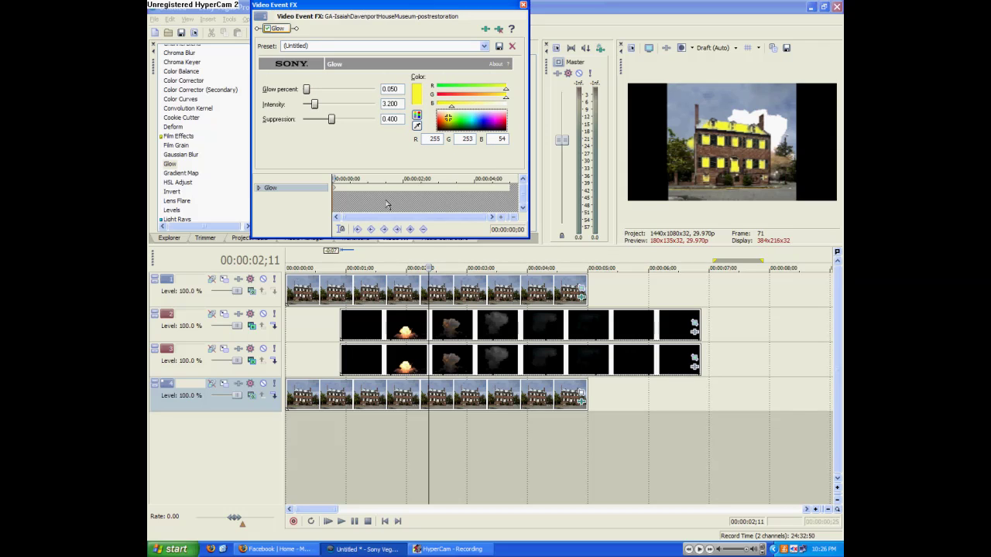
{"action": "left_click_drag", "start_coordinate": [332, 121], "coordinate": [354, 128]}
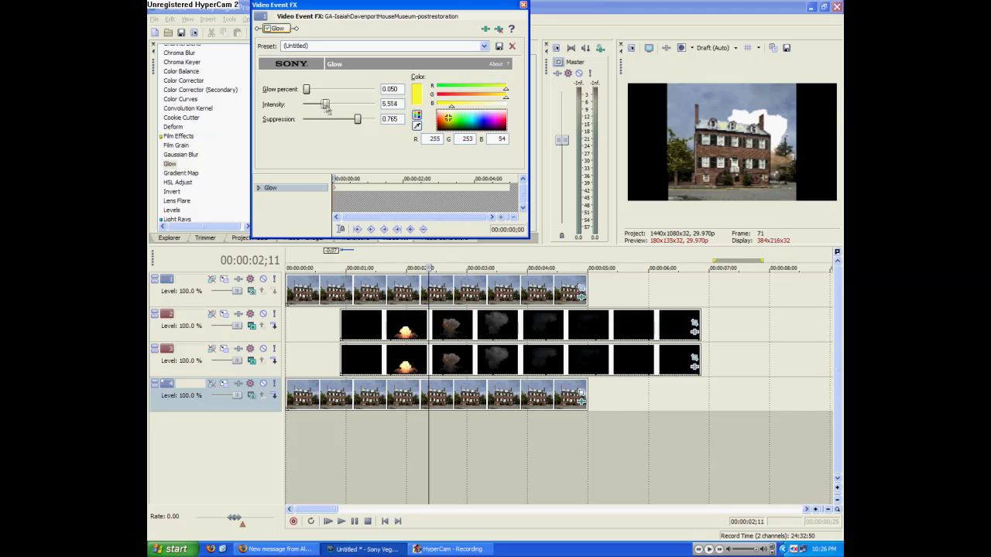
{"action": "mouse_move", "coordinate": [323, 110]}
{"action": "left_mouse_down"}
{"action": "mouse_move", "coordinate": [336, 110]}
{"action": "mouse_move", "coordinate": [321, 110]}
{"action": "left_mouse_up"}
{"action": "mouse_move", "coordinate": [312, 91]}
{"action": "left_mouse_down"}
{"action": "mouse_move", "coordinate": [326, 93]}
{"action": "mouse_move", "coordinate": [312, 93]}
{"action": "left_mouse_up"}
Key the glow intensity to 0 at 1;15, smooth that keyframe, and close the settings.
{"action": "key", "text": "space"}
{"action": "key", "text": "space"}
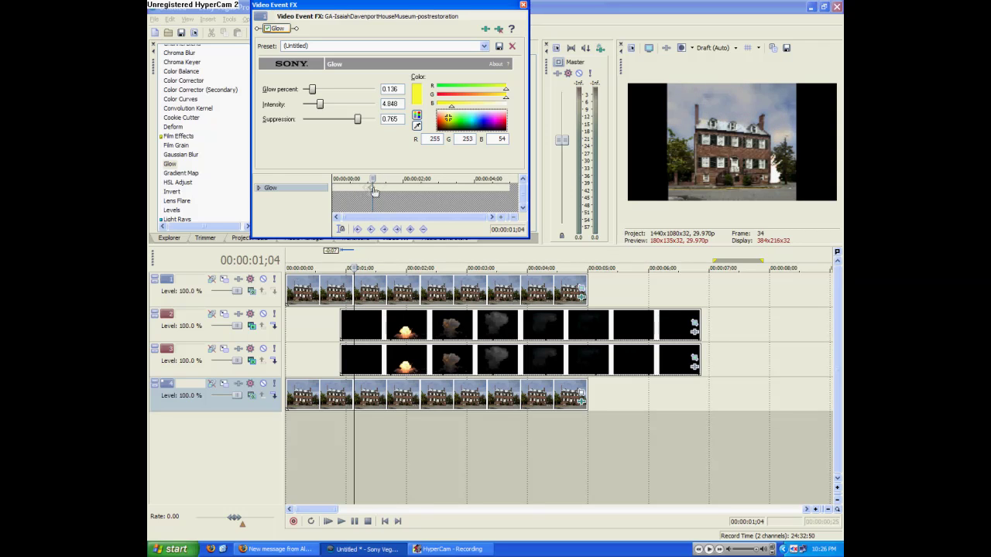
{"action": "left_click_drag", "start_coordinate": [372, 187], "coordinate": [384, 180]}
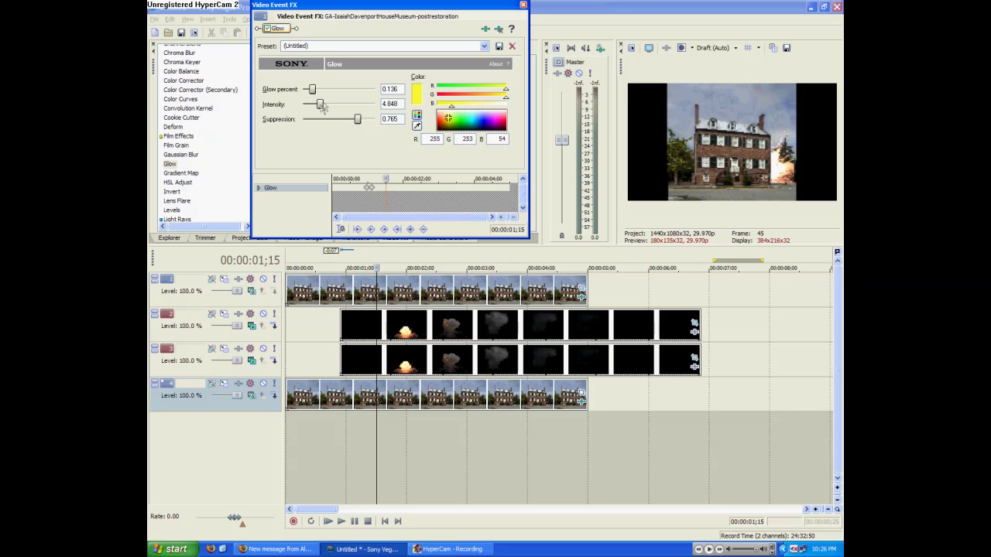
{"action": "left_click_drag", "start_coordinate": [320, 104], "coordinate": [258, 103]}
{"action": "right_click", "coordinate": [385, 189]}
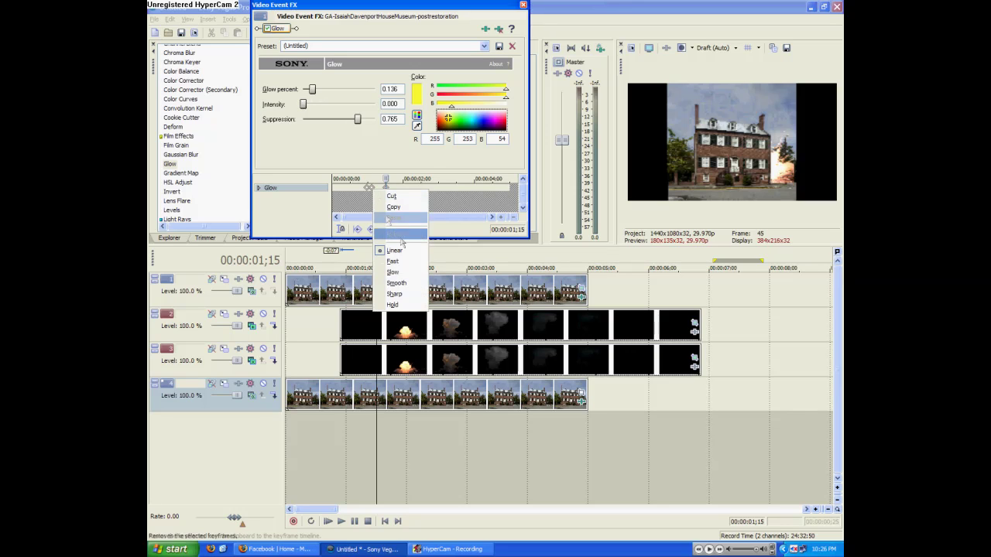
{"action": "left_click", "coordinate": [404, 284]}
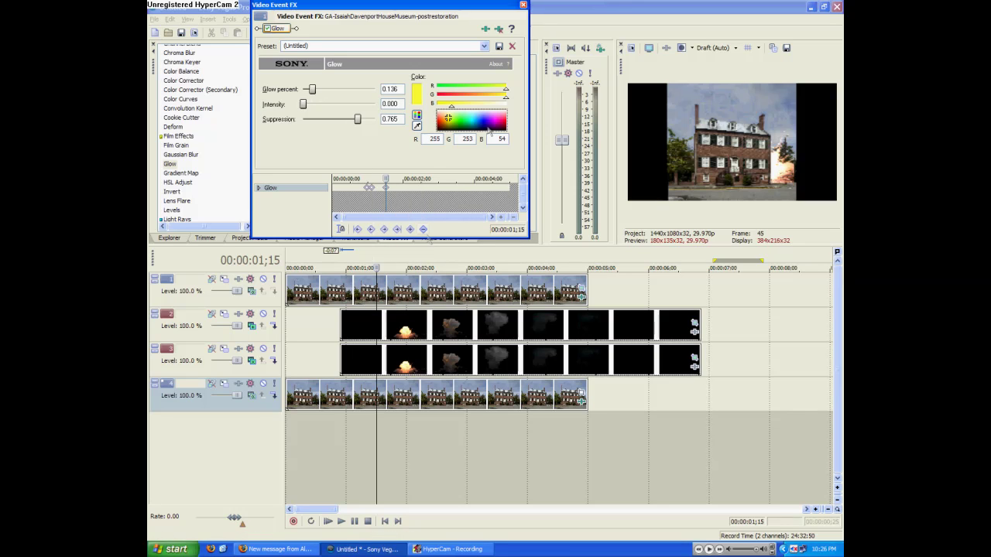
{"action": "left_click", "coordinate": [523, 6]}
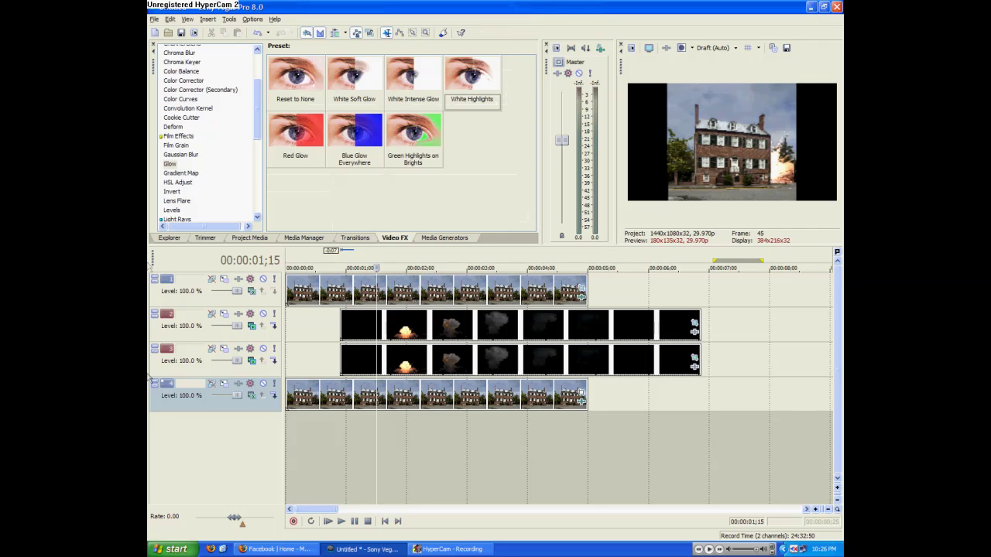
Play the composite from one second to check the yellow glow, then return near the start.
{"action": "left_click", "coordinate": [345, 462]}
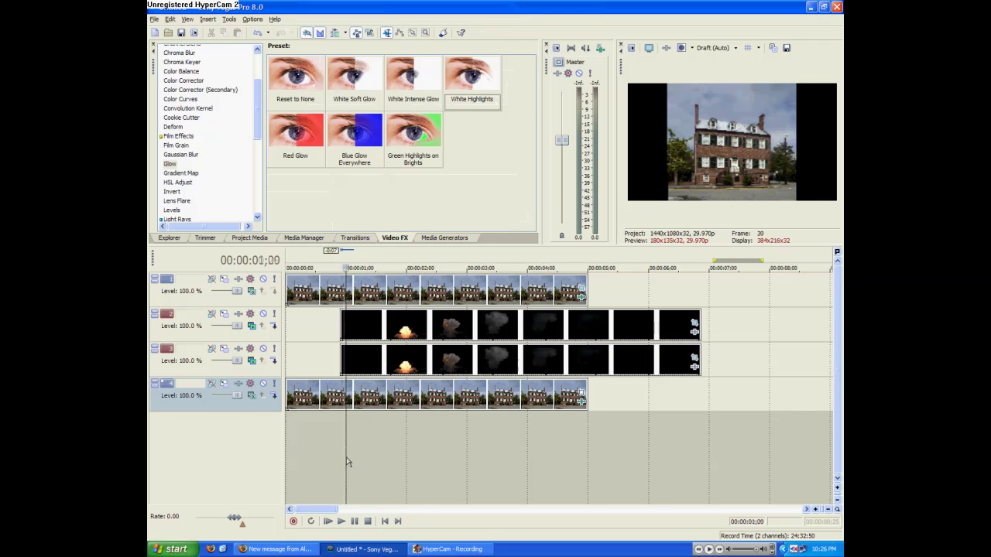
{"action": "left_click", "coordinate": [343, 523]}
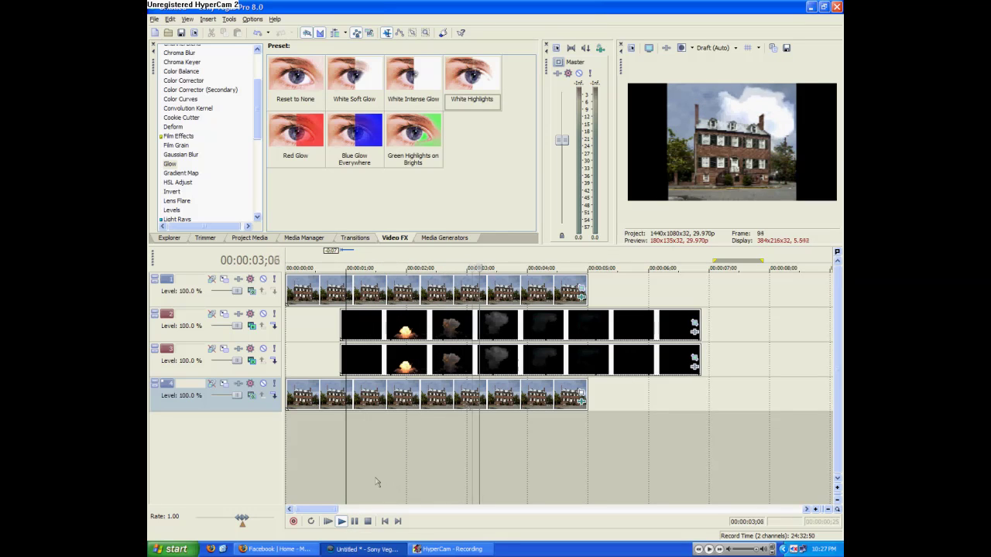
{"action": "left_click", "coordinate": [354, 521]}
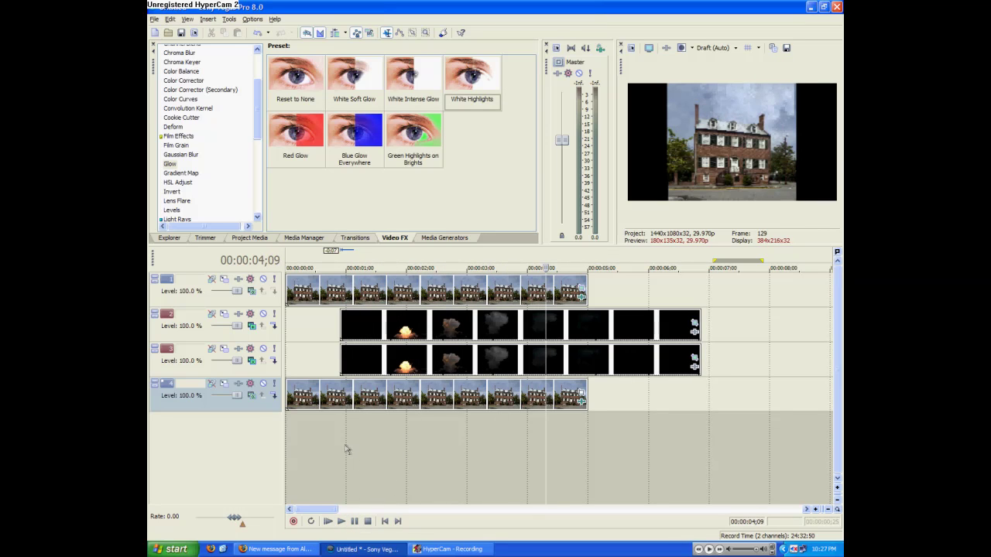
{"action": "left_click", "coordinate": [344, 449]}
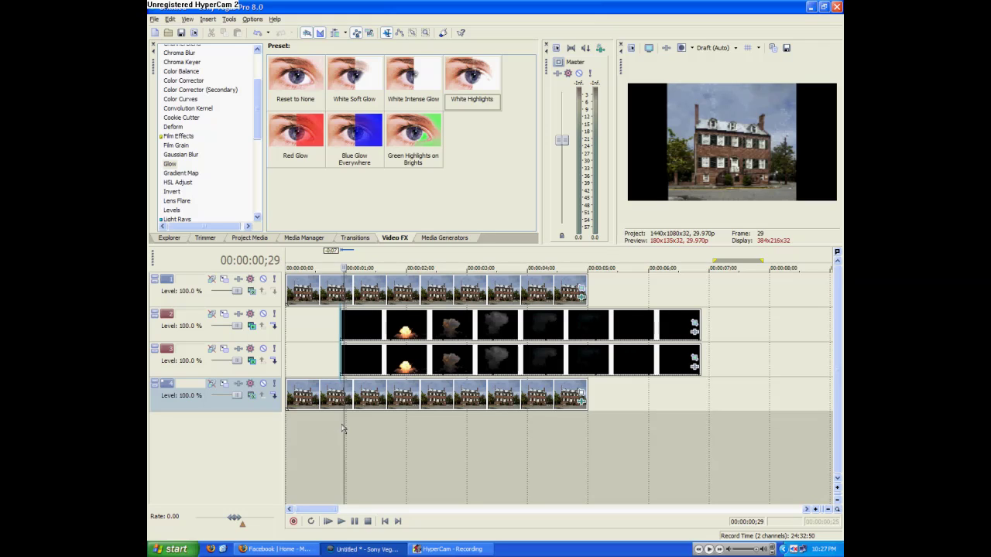
{"action": "key", "text": "Left"}
{"action": "key", "text": "Left"}
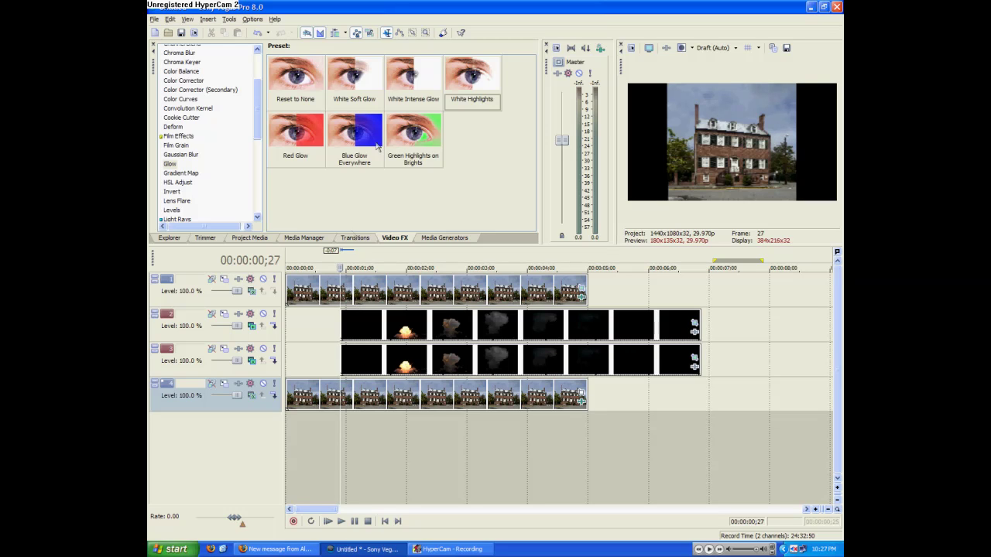
{"action": "left_click", "coordinate": [186, 19]}
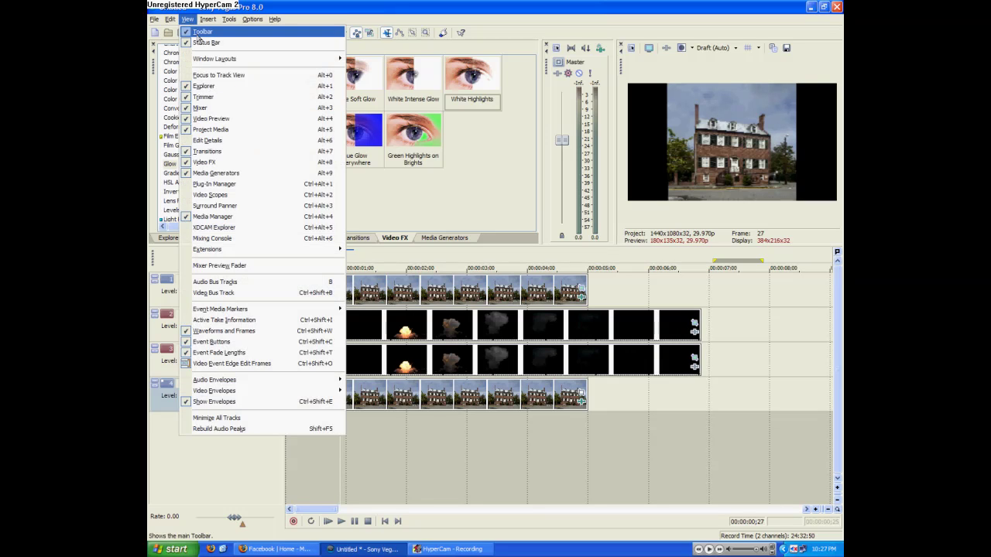
Insert a new top video track and place a white Solid Color event on it.
{"action": "mouse_move", "coordinate": [208, 19]}
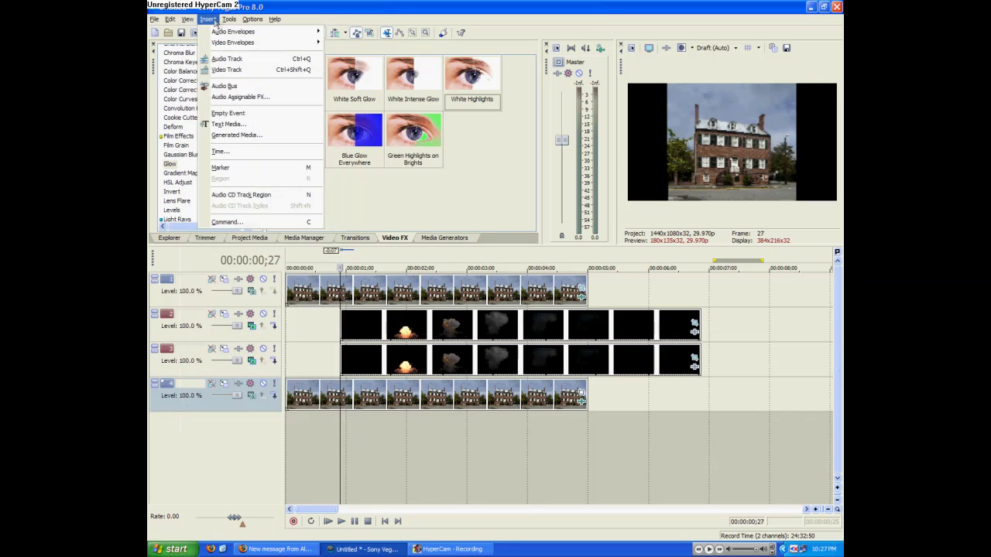
{"action": "left_click", "coordinate": [226, 70]}
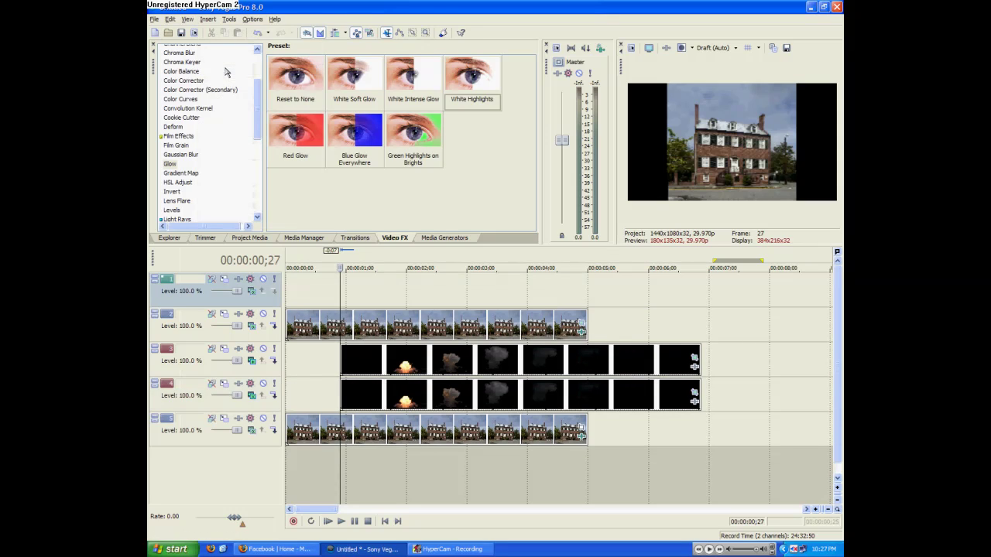
{"action": "left_click", "coordinate": [448, 240]}
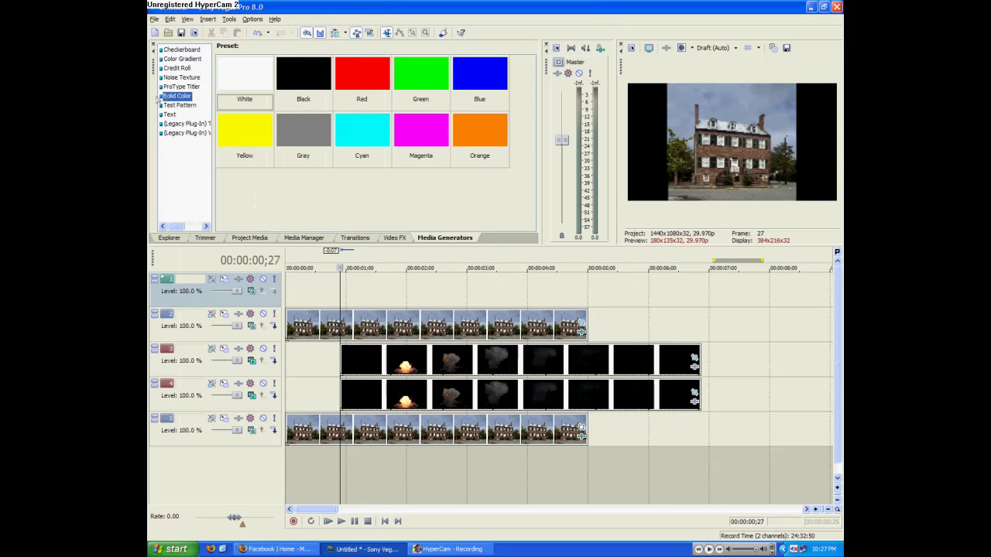
{"action": "left_click_drag", "start_coordinate": [240, 85], "coordinate": [345, 290]}
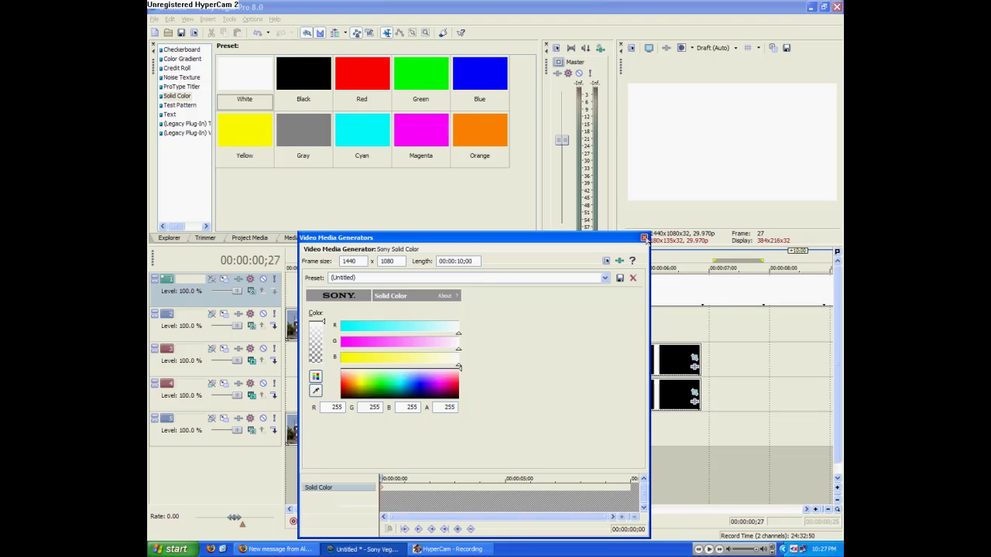
{"action": "left_click", "coordinate": [643, 238]}
{"action": "scroll", "coordinate": [447, 296], "scroll_direction": "down", "scroll_amount": 5}
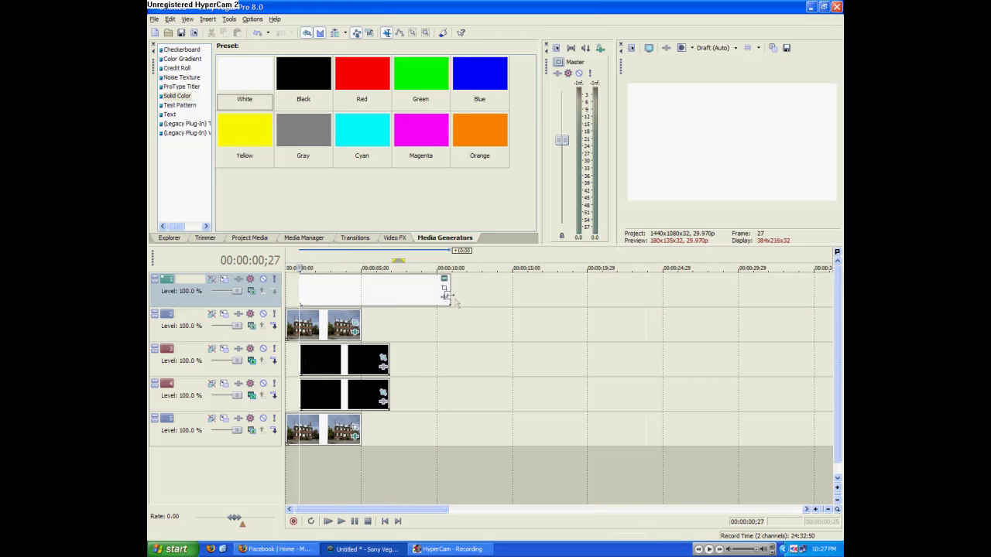
Shorten the white event under one second and locate the explosion's start at 1;03.
{"action": "left_click_drag", "start_coordinate": [448, 296], "coordinate": [311, 292]}
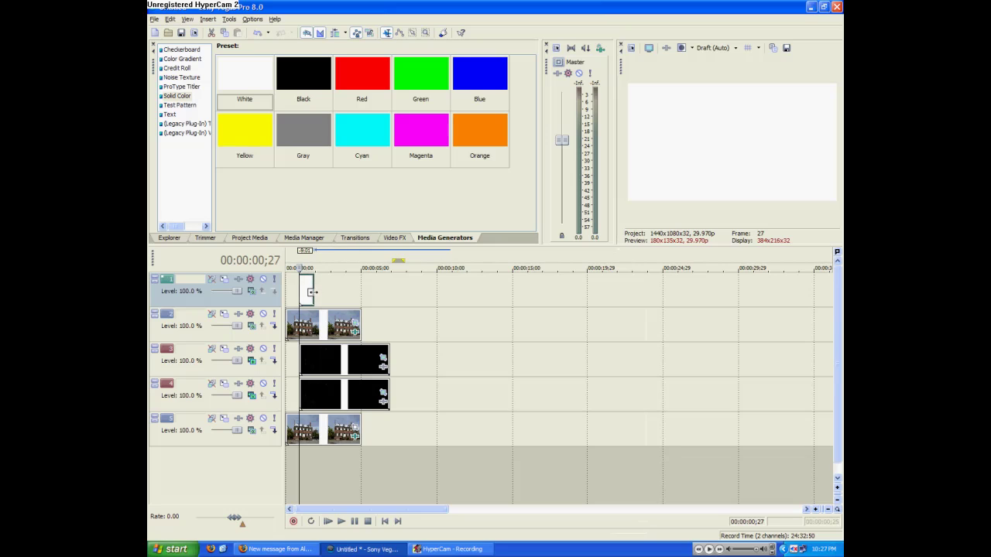
{"action": "scroll", "coordinate": [311, 292], "scroll_direction": "up", "scroll_amount": 5}
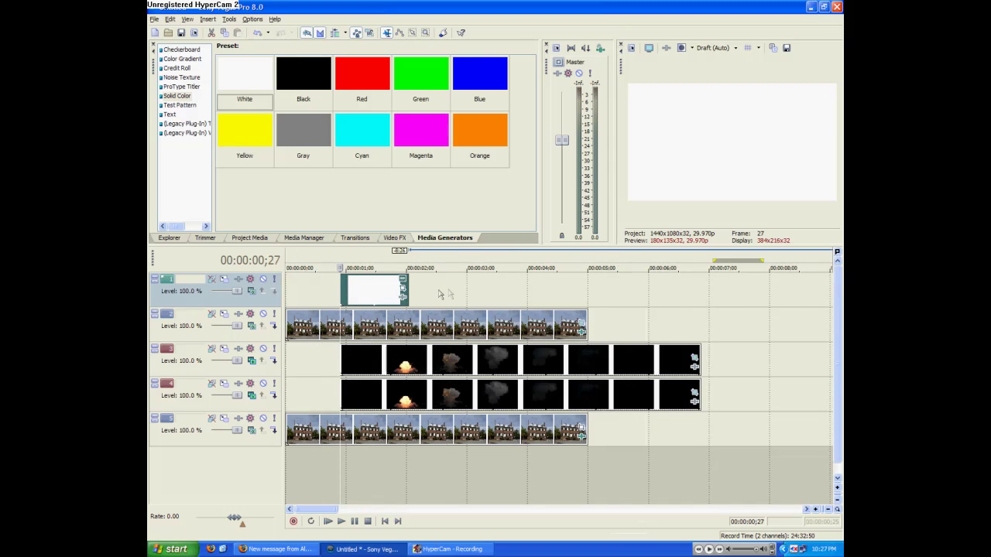
{"action": "left_click_drag", "start_coordinate": [377, 296], "coordinate": [389, 296]}
{"action": "left_click", "coordinate": [395, 396]}
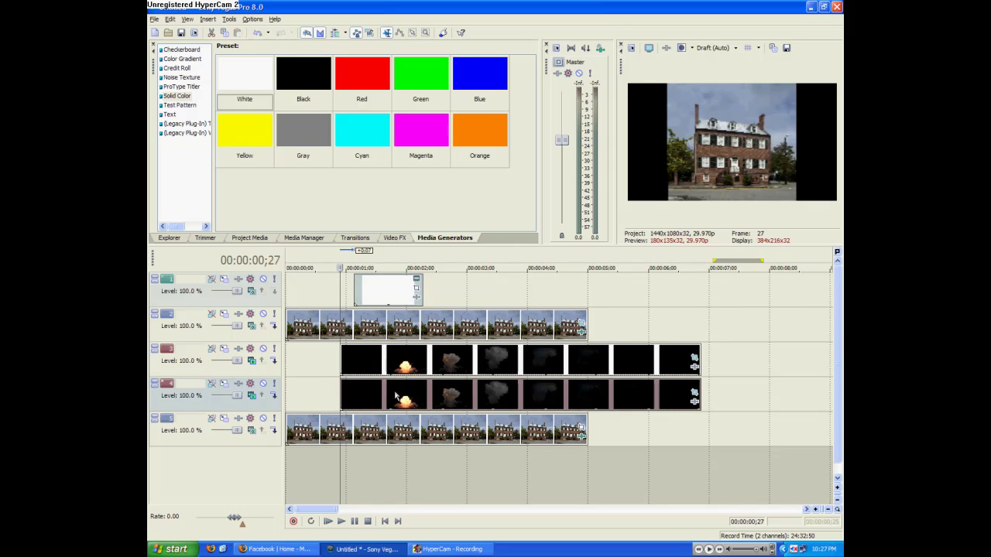
{"action": "left_click", "coordinate": [395, 396]}
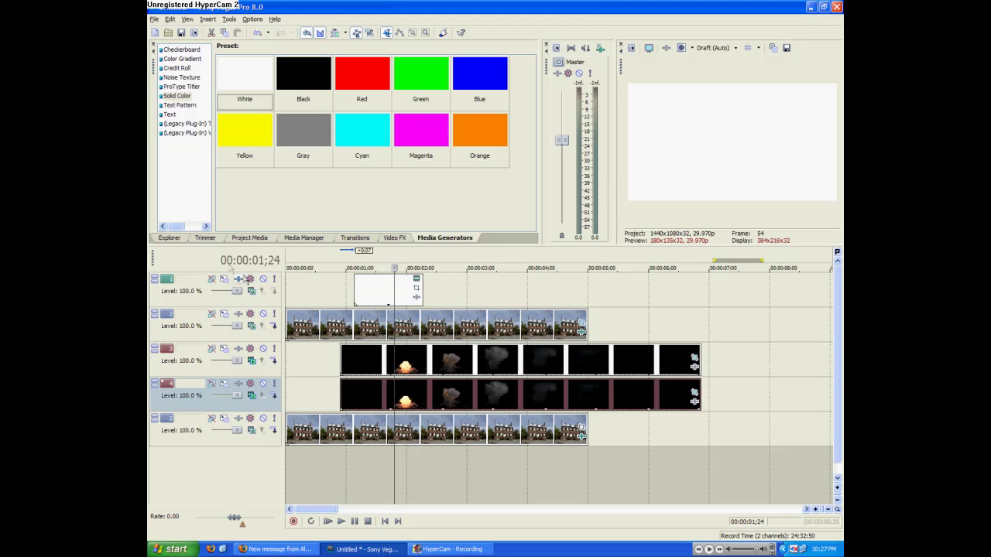
{"action": "left_click", "coordinate": [263, 279]}
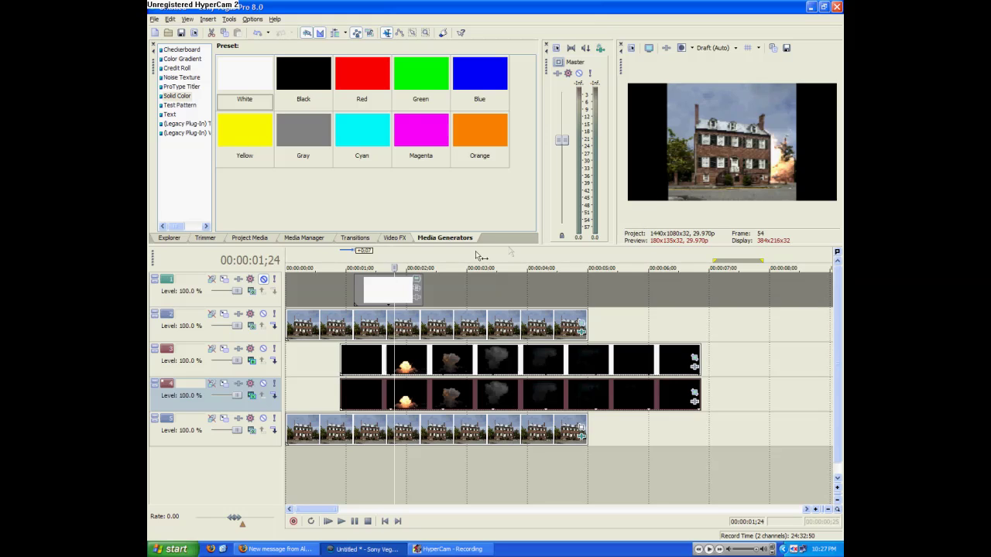
{"action": "key", "text": "Left"}
{"action": "key", "text": "Left"}
{"action": "key", "text": "Left"}
{"action": "key", "text": "Left"}
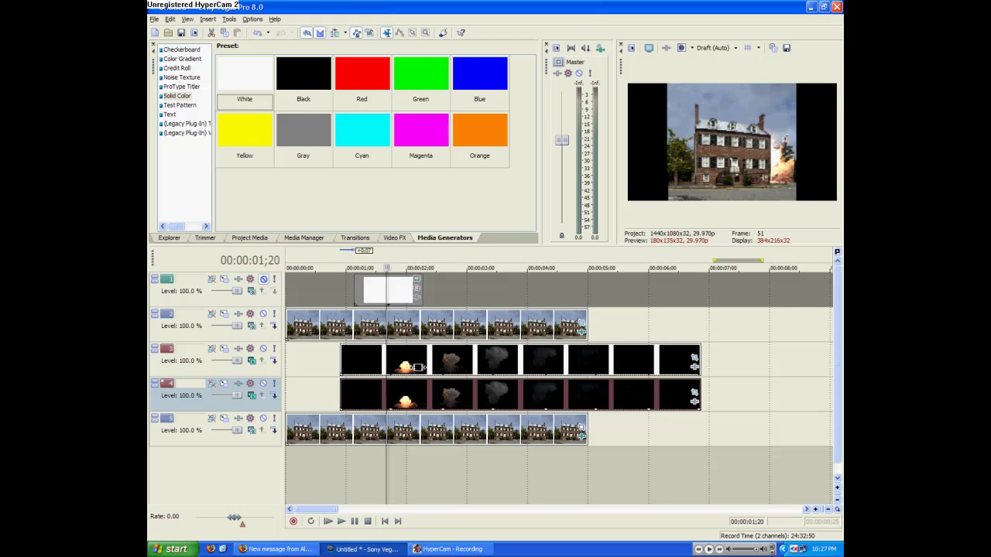
{"action": "key", "text": "Left"}
{"action": "key", "text": "Left"}
{"action": "key", "text": "Left"}
{"action": "key", "text": "Left"}
{"action": "key", "text": "Left"}
{"action": "key", "text": "Left"}
{"action": "key", "text": "Left"}
{"action": "key", "text": "Left"}
{"action": "key", "text": "Left"}
{"action": "key", "text": "Left"}
{"action": "key", "text": "Left"}
{"action": "key", "text": "Left"}
{"action": "key", "text": "Left"}
{"action": "key", "text": "Left"}
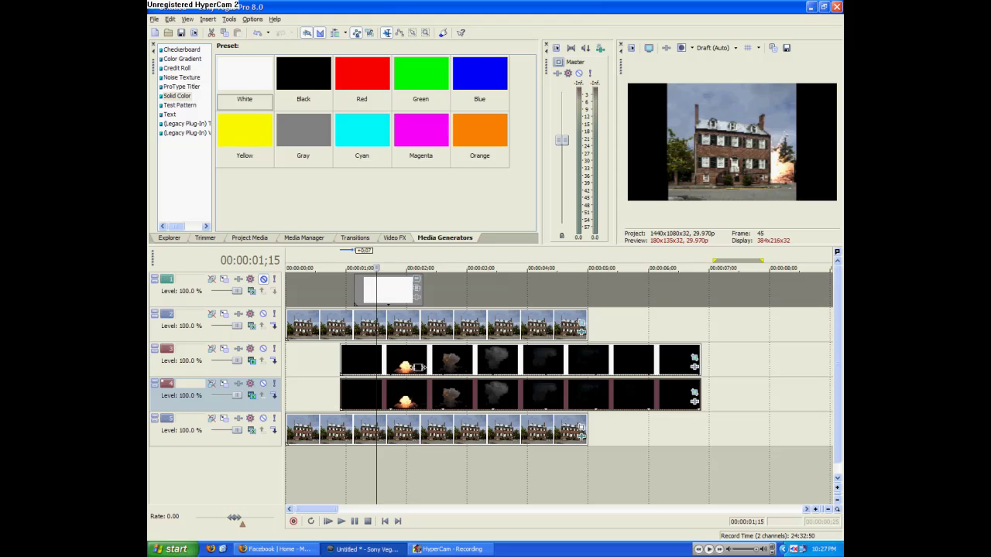
{"action": "key", "text": "Left"}
{"action": "key", "text": "Left"}
{"action": "key", "text": "Left"}
{"action": "key", "text": "Left"}
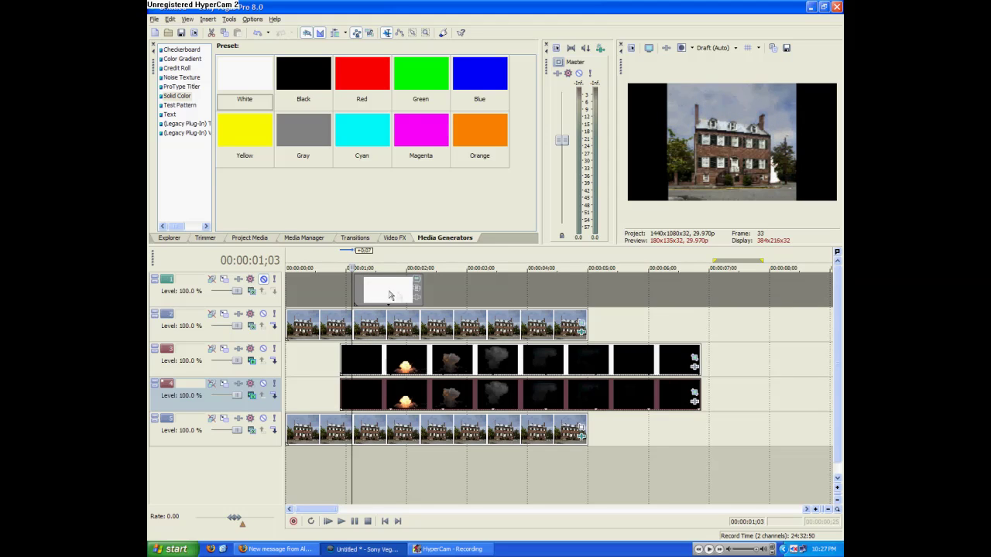
Align the white flash to start at 1;03, add a short fade-in, and trim its end.
{"action": "left_click_drag", "start_coordinate": [370, 300], "coordinate": [363, 300]}
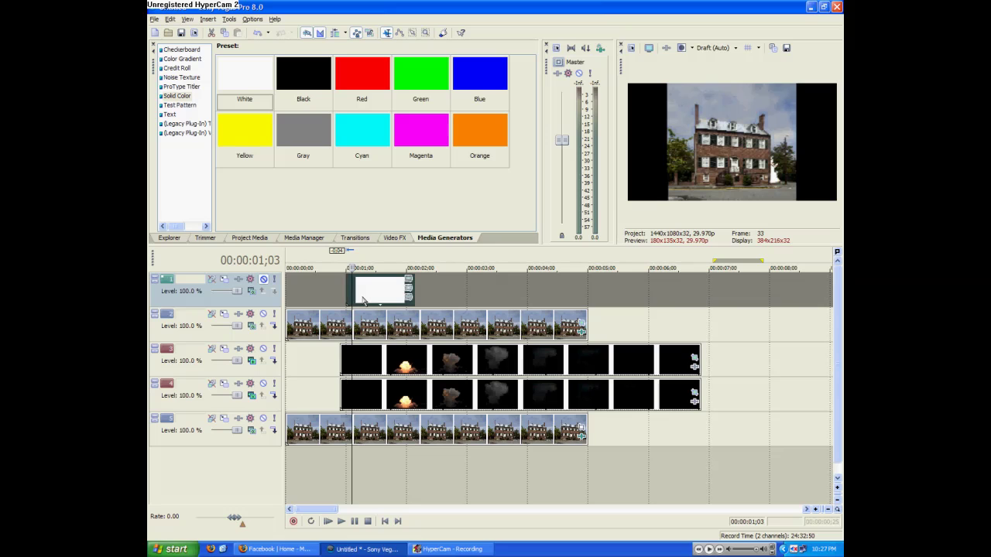
{"action": "scroll", "coordinate": [611, 307], "scroll_direction": "up", "scroll_amount": 4}
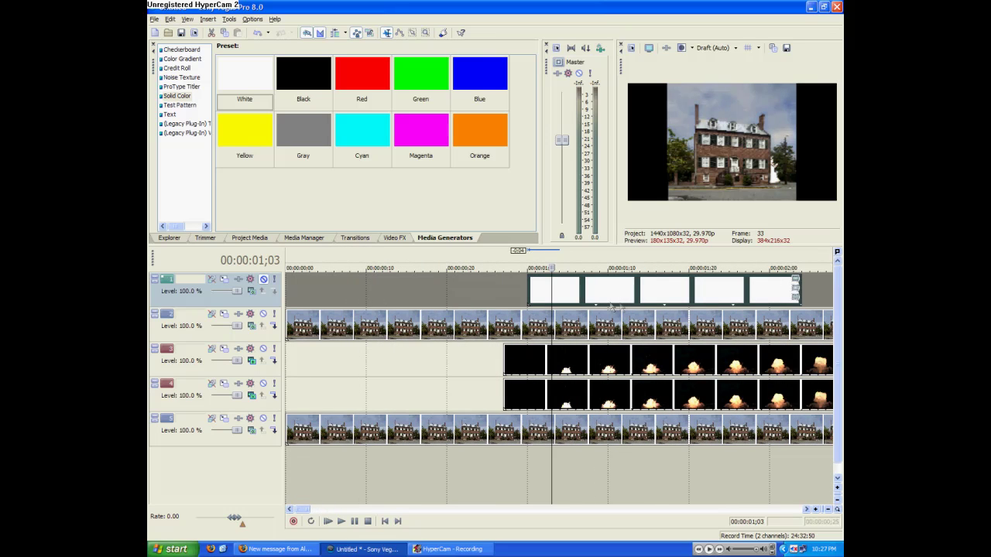
{"action": "left_click_drag", "start_coordinate": [592, 294], "coordinate": [577, 296]}
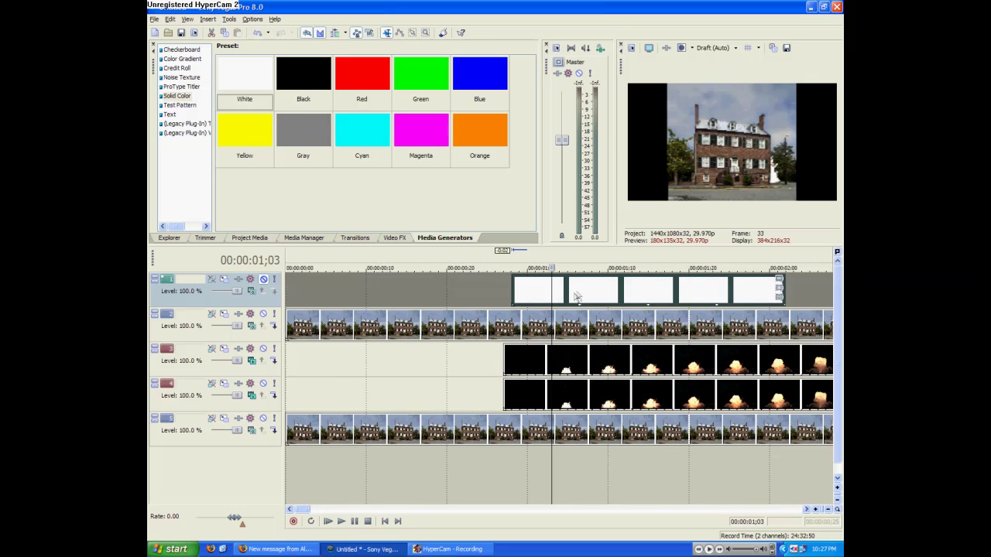
{"action": "left_click_drag", "start_coordinate": [515, 277], "coordinate": [551, 277]}
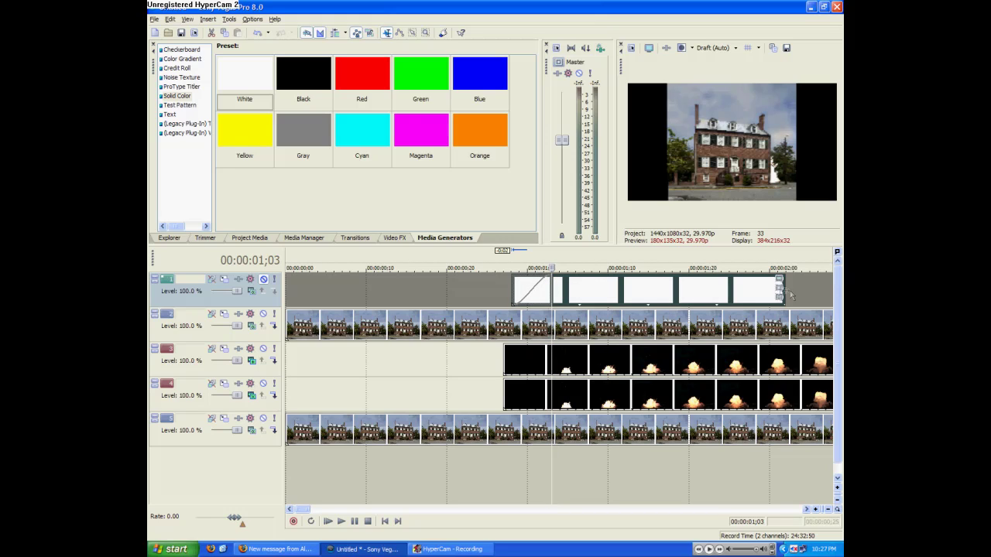
{"action": "left_click_drag", "start_coordinate": [791, 295], "coordinate": [558, 281]}
Change the white flash's fade-out and fade-in to fast logarithmic curves.
{"action": "right_click", "coordinate": [627, 284]}
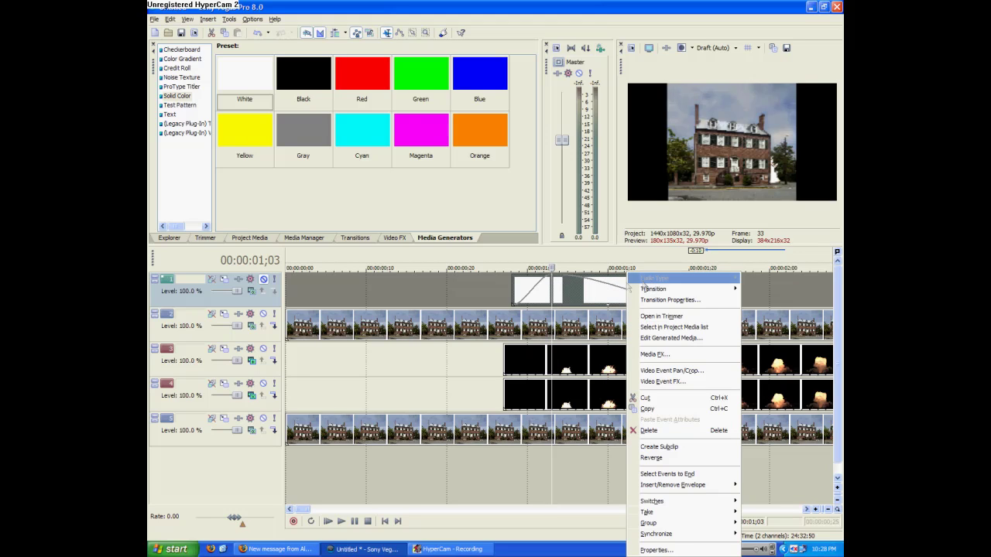
{"action": "mouse_move", "coordinate": [671, 280]}
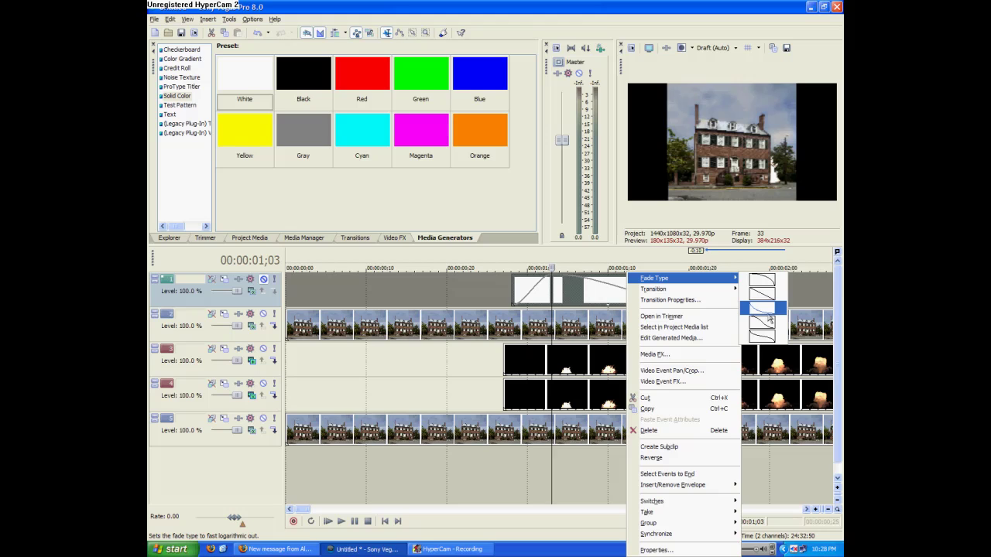
{"action": "left_click", "coordinate": [770, 318]}
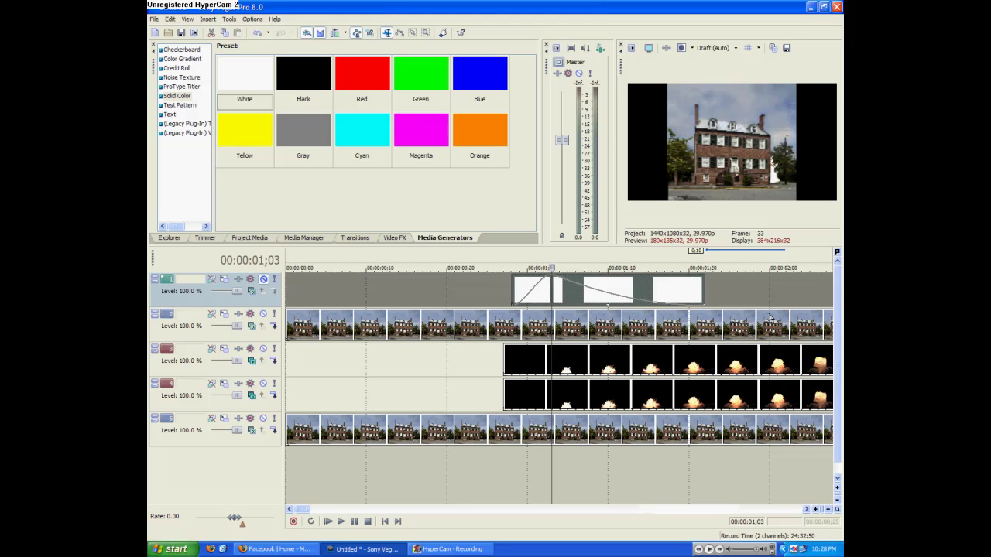
{"action": "right_click", "coordinate": [540, 294]}
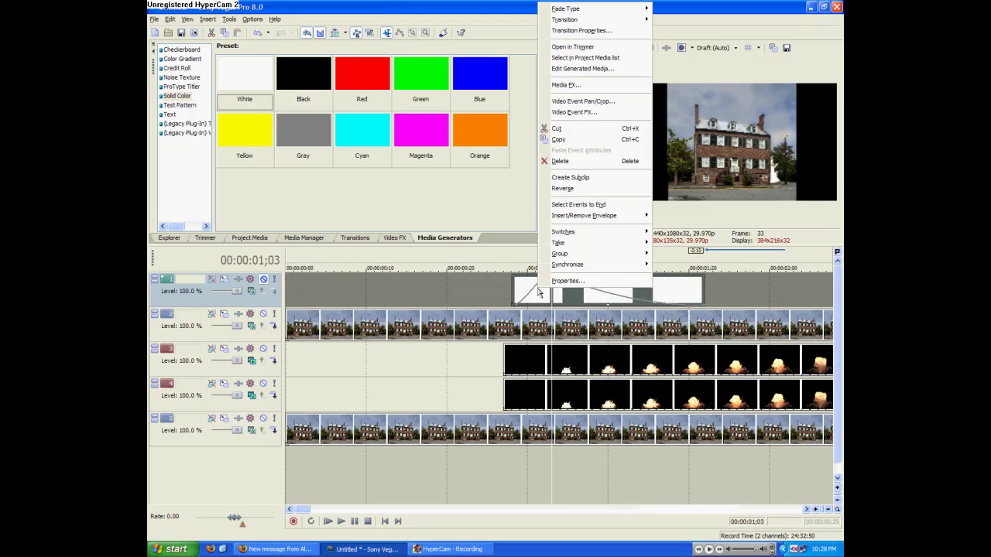
{"action": "mouse_move", "coordinate": [629, 14]}
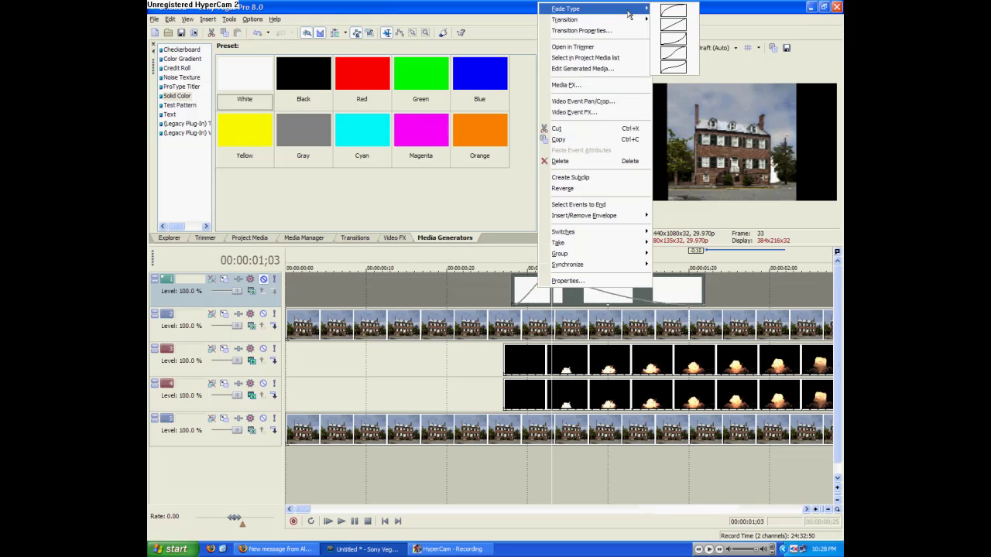
{"action": "left_click", "coordinate": [673, 11]}
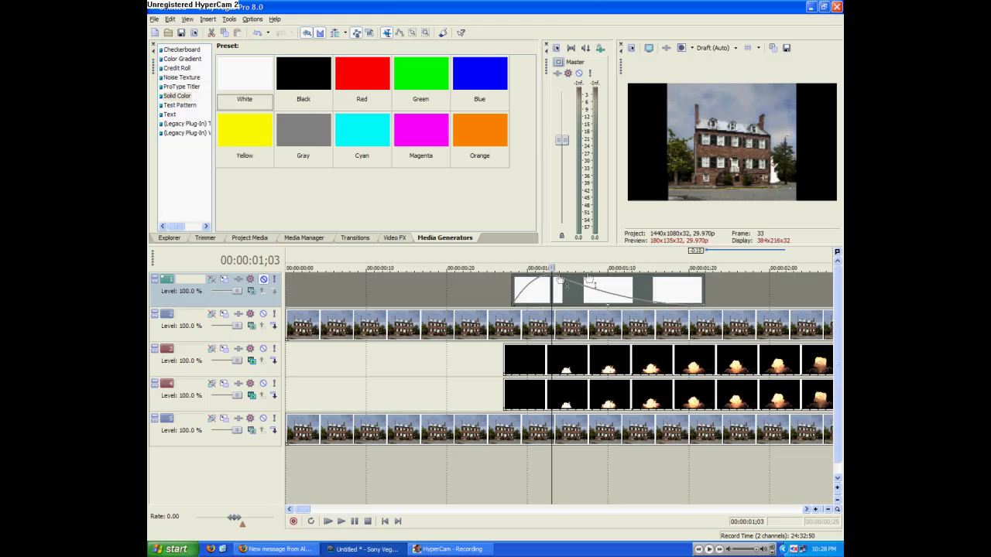
{"action": "left_click", "coordinate": [485, 472]}
{"action": "left_click", "coordinate": [390, 445]}
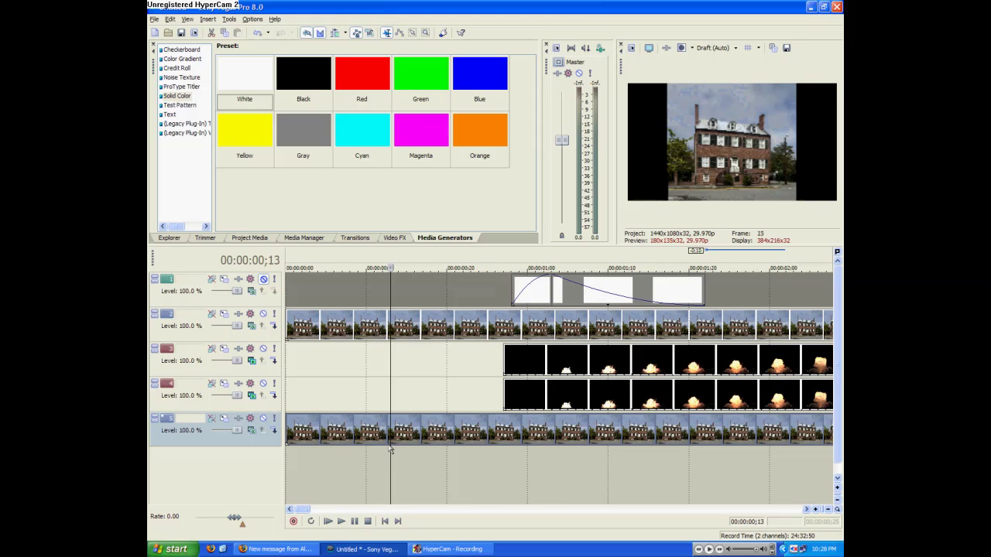
{"action": "left_click", "coordinate": [342, 520]}
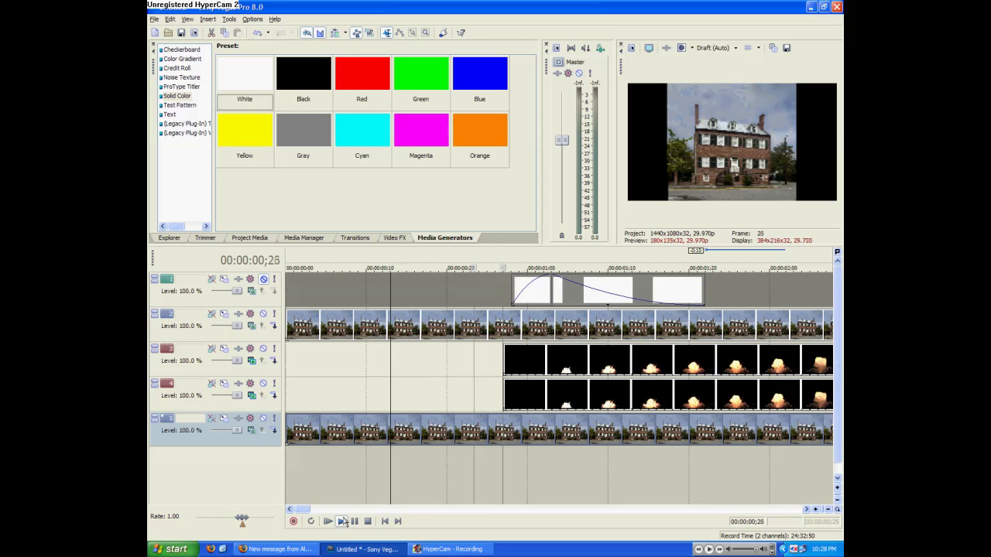
{"action": "scroll", "coordinate": [359, 485], "scroll_direction": "down", "scroll_amount": 5}
{"action": "key", "text": "space"}
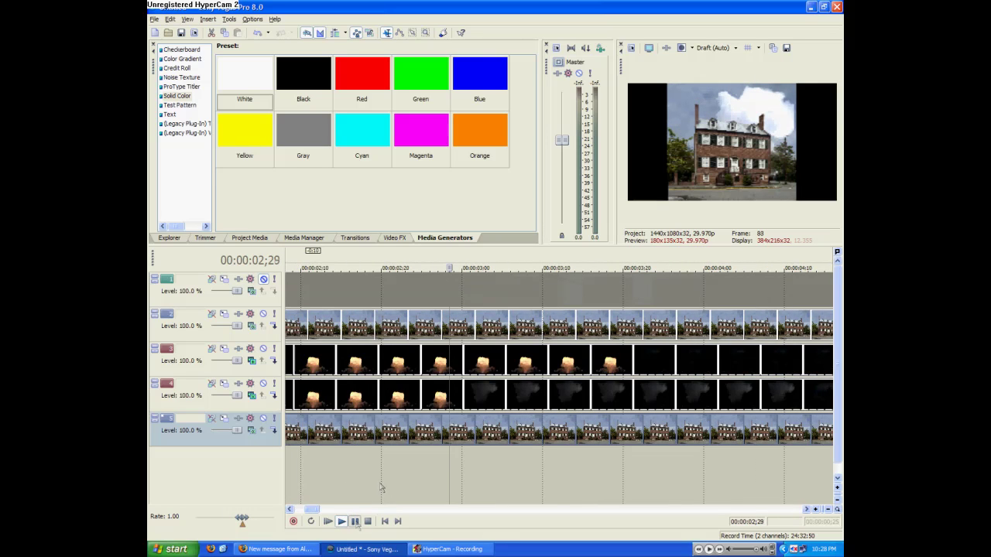
{"action": "left_click", "coordinate": [349, 474]}
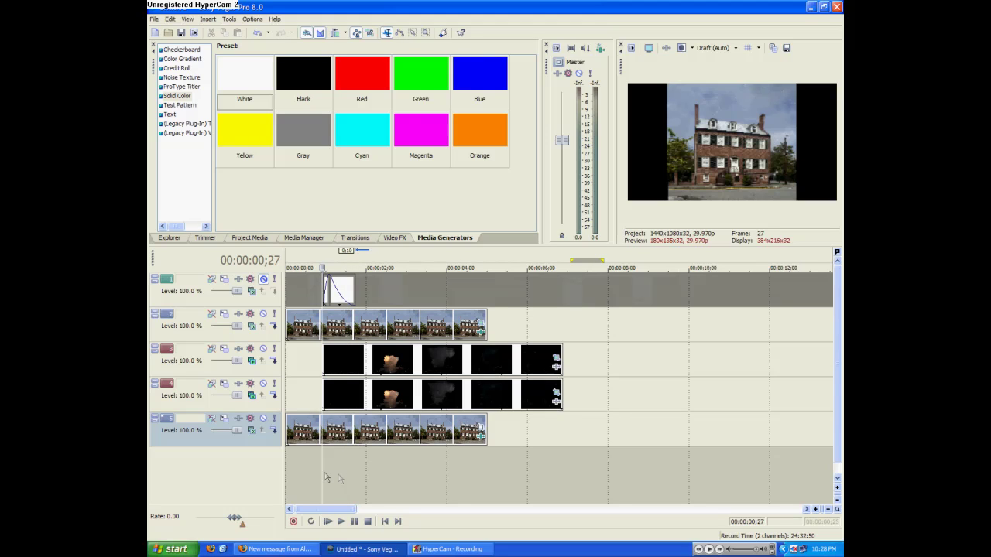
{"action": "left_click", "coordinate": [330, 471]}
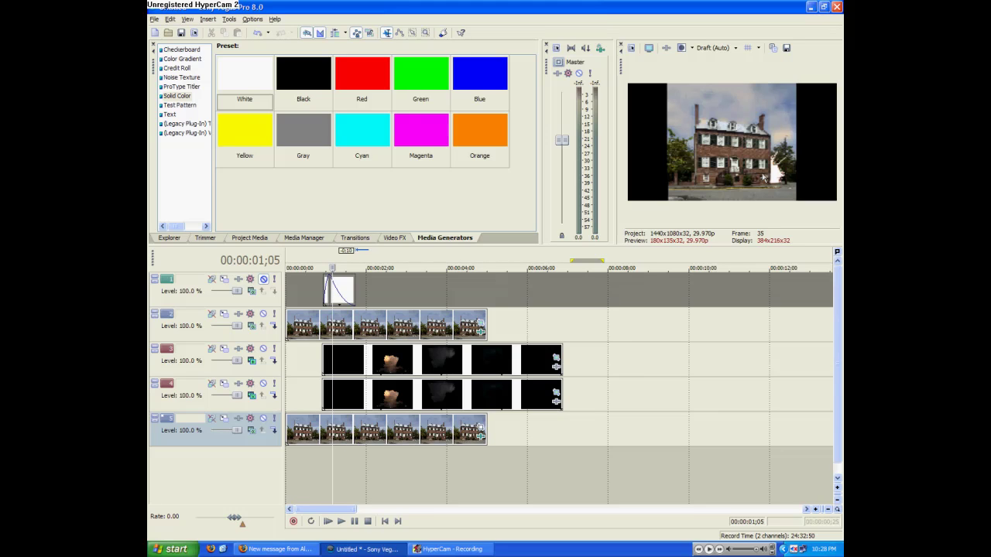
{"action": "left_click", "coordinate": [392, 238]}
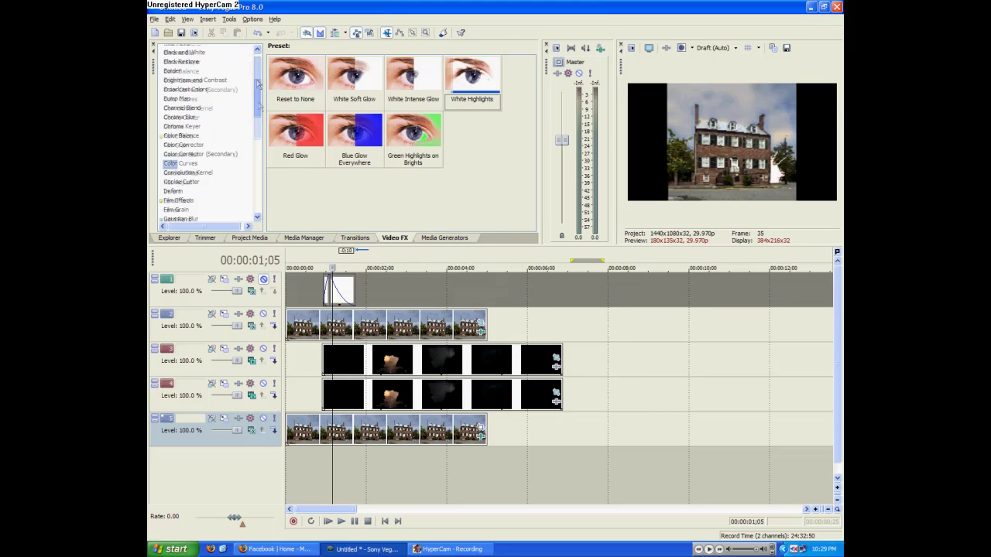
Browse the Video FX list from Add Noise to the Brightness and Contrast presets.
{"action": "scroll", "coordinate": [205, 132], "scroll_direction": "up", "scroll_amount": 3}
{"action": "left_click", "coordinate": [176, 49]}
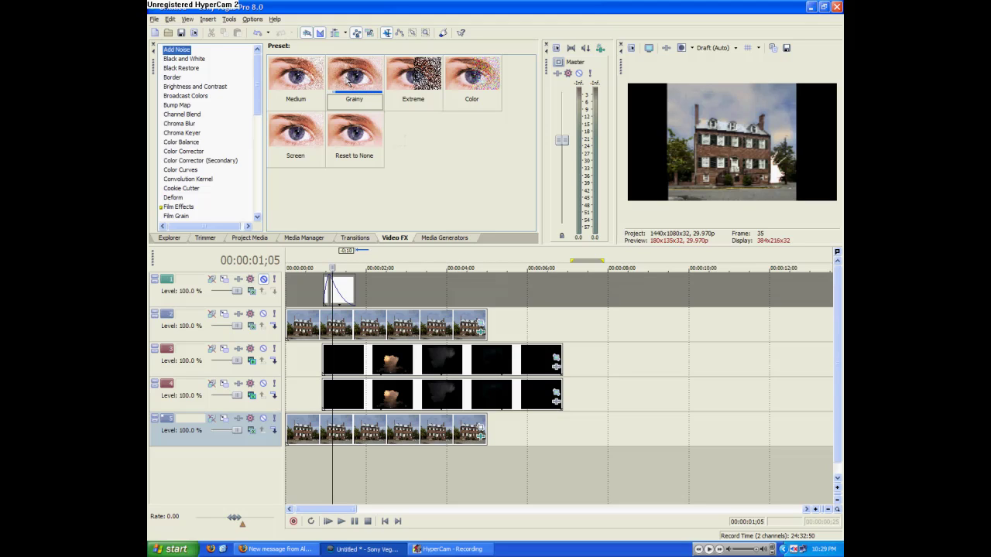
{"action": "left_click", "coordinate": [195, 86]}
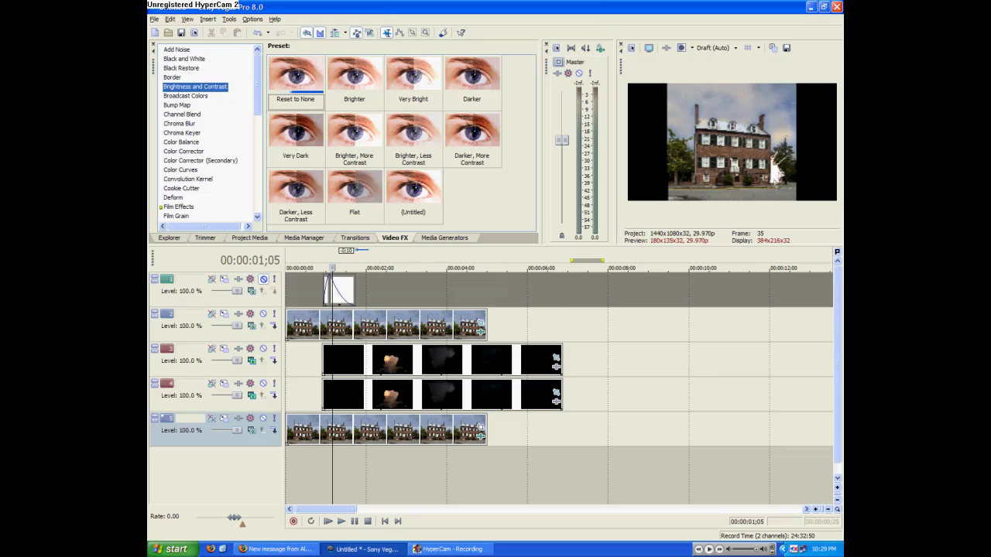
{"action": "scroll", "coordinate": [345, 385], "scroll_direction": "down", "scroll_amount": 2}
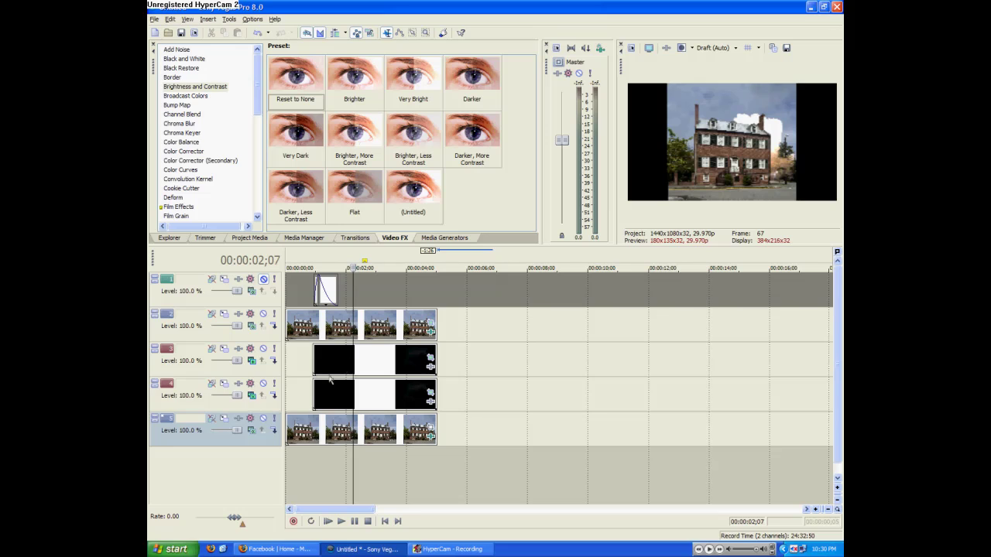
Duplicate explosion track 4 and set the copy's compositing mode to Add, trying Overlay first.
{"action": "right_click", "coordinate": [205, 402]}
{"action": "left_click", "coordinate": [264, 444]}
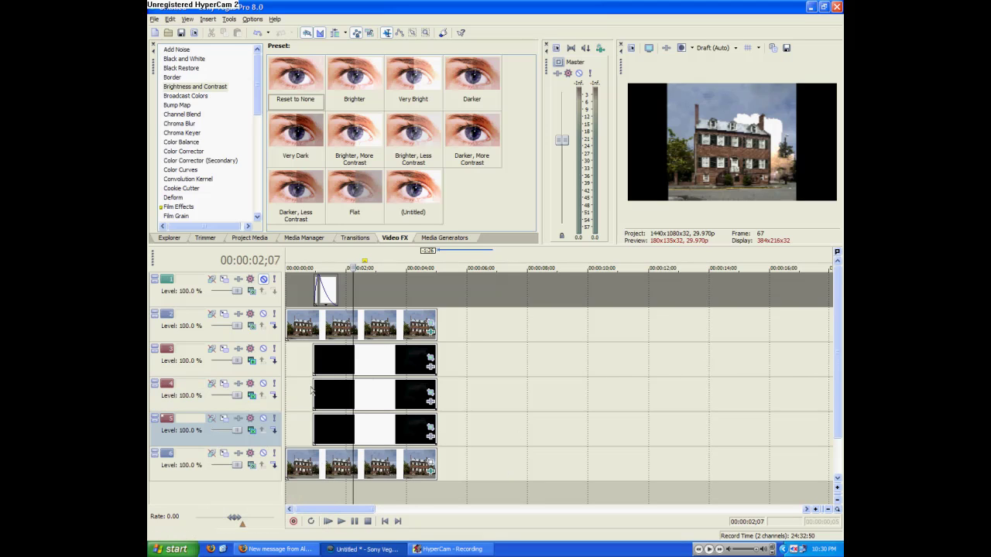
{"action": "left_click", "coordinate": [251, 430]}
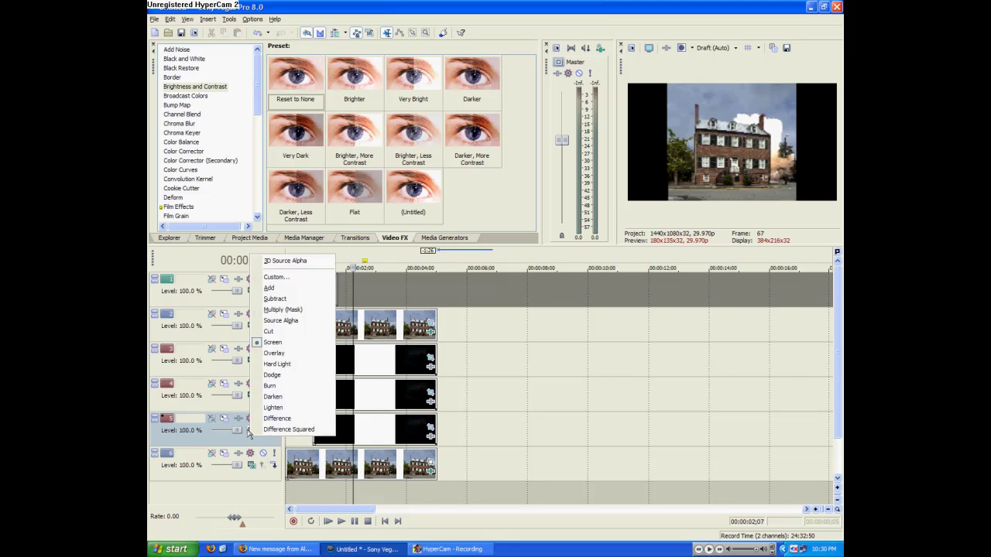
{"action": "left_click", "coordinate": [274, 353]}
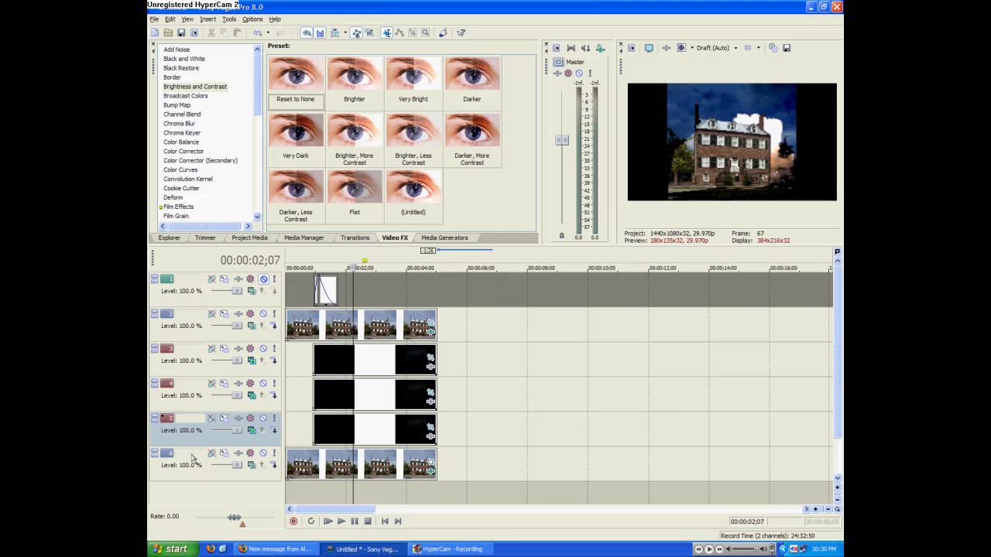
{"action": "left_click", "coordinate": [262, 431]}
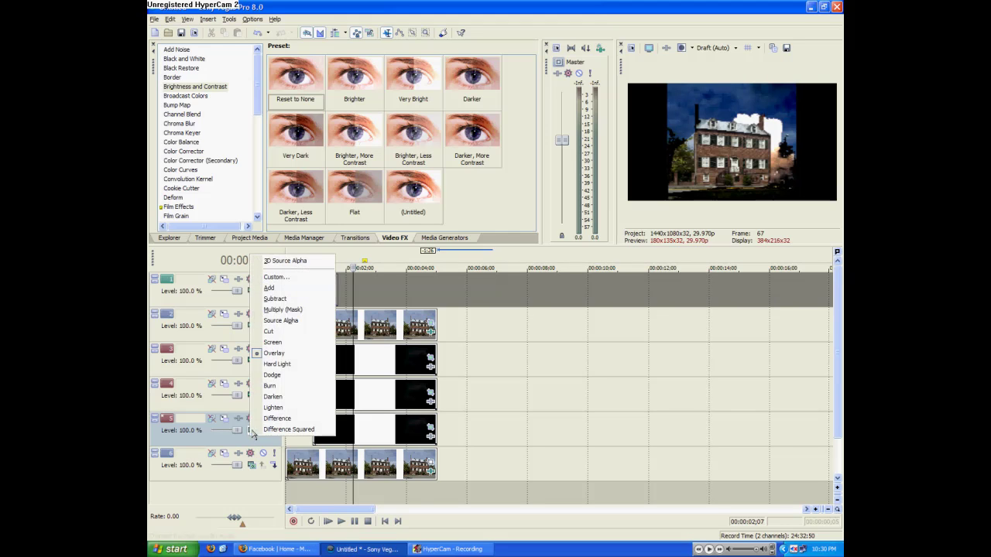
{"action": "left_click", "coordinate": [307, 292]}
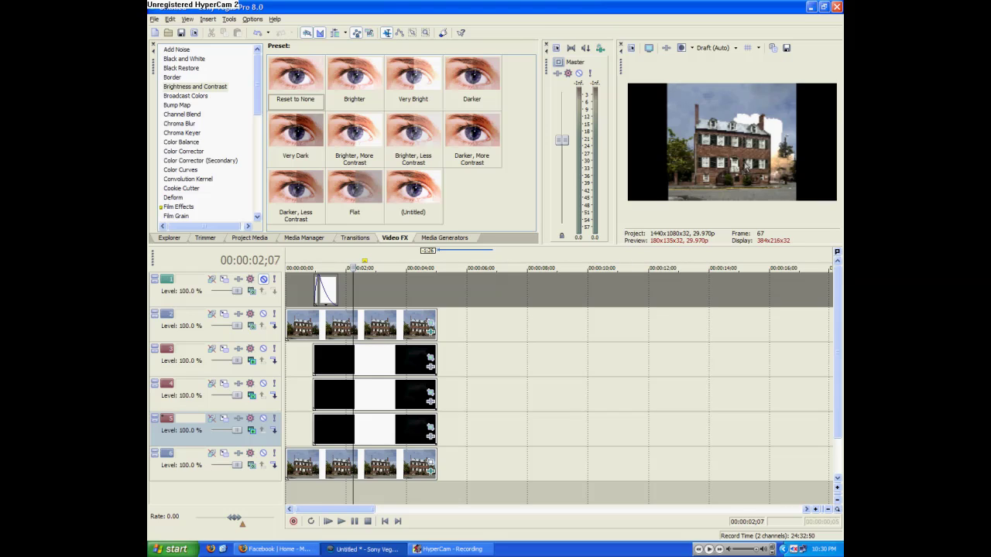
{"action": "key", "text": "space"}
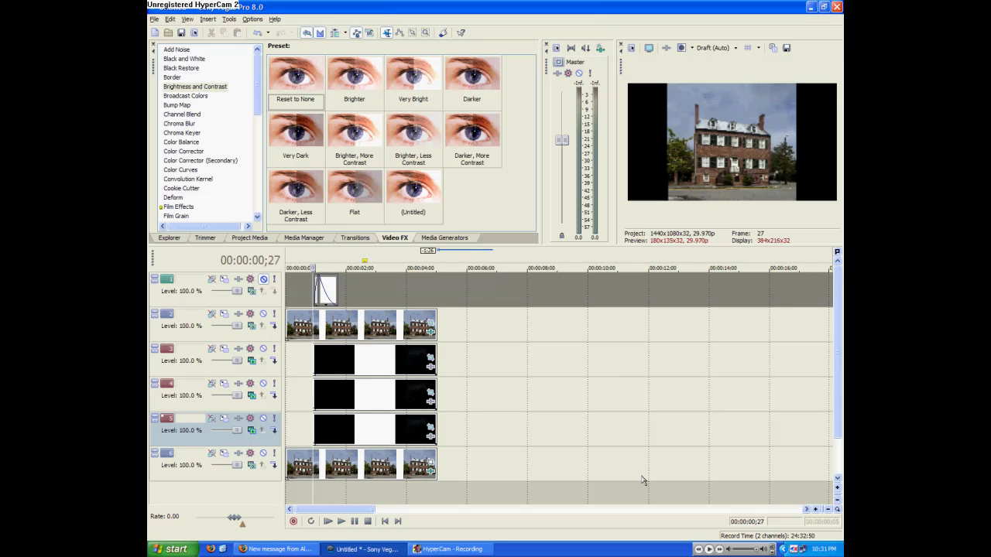
{"action": "scroll", "coordinate": [642, 481], "scroll_direction": "up", "scroll_amount": 2}
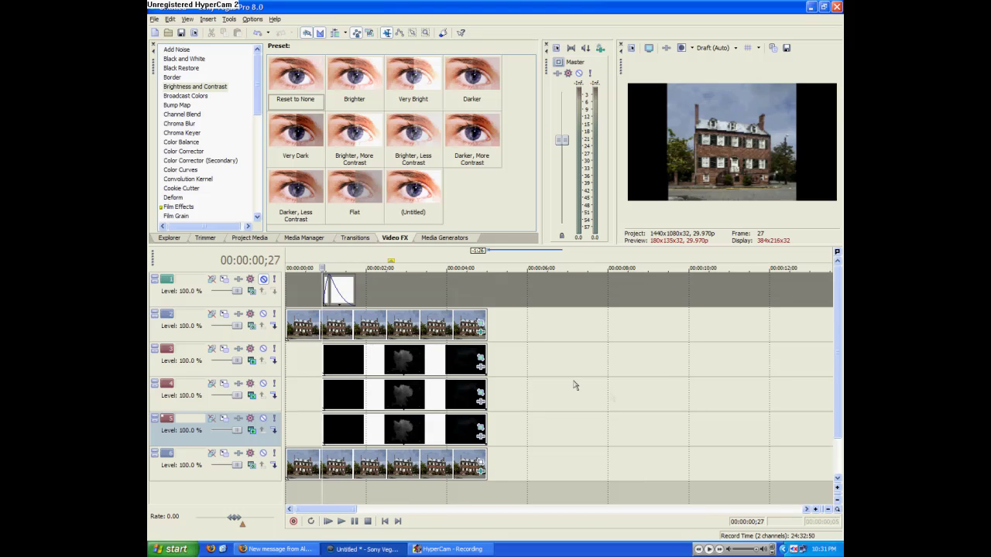